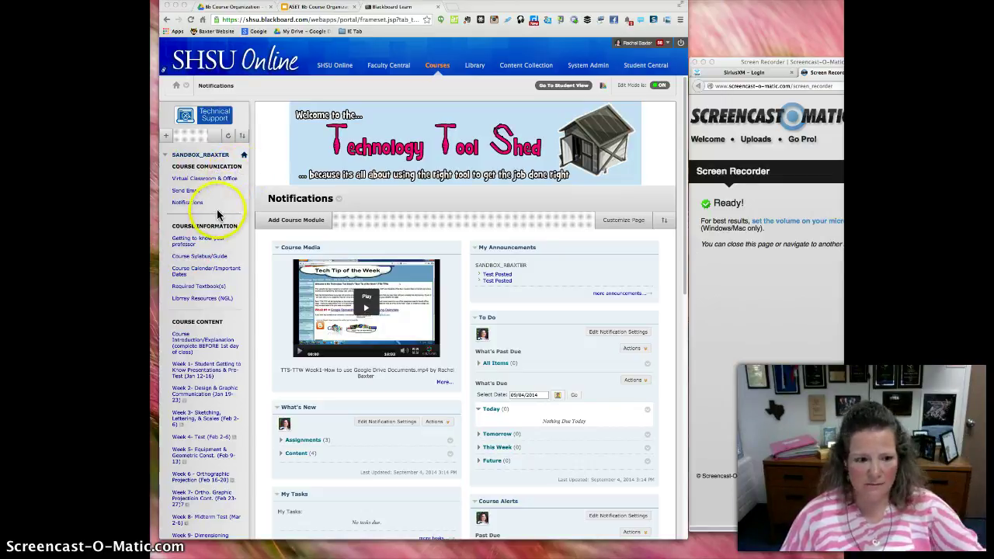
{"action": "scroll", "coordinate": [223, 237], "scroll_direction": "down", "scroll_amount": 2}
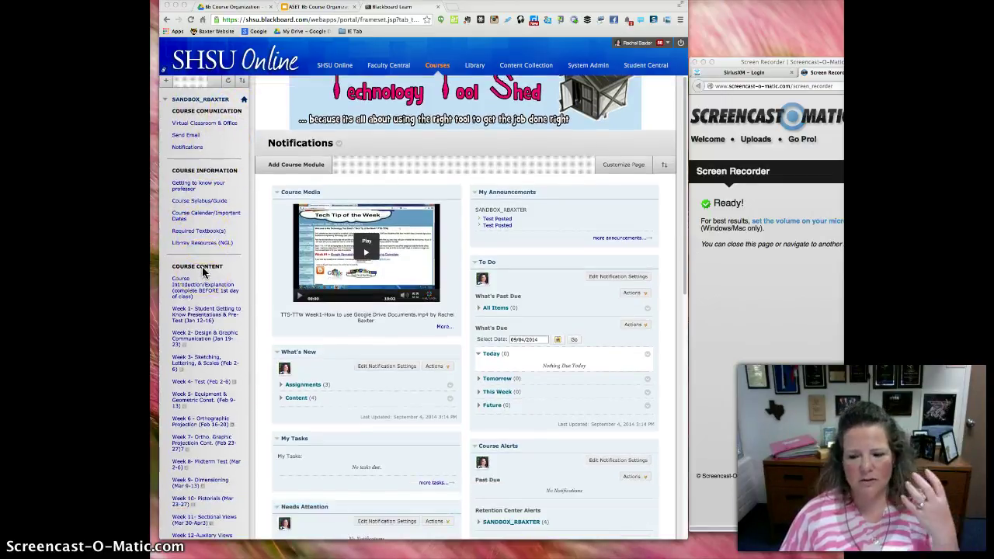
{"action": "scroll", "coordinate": [202, 266], "scroll_direction": "down", "scroll_amount": 2}
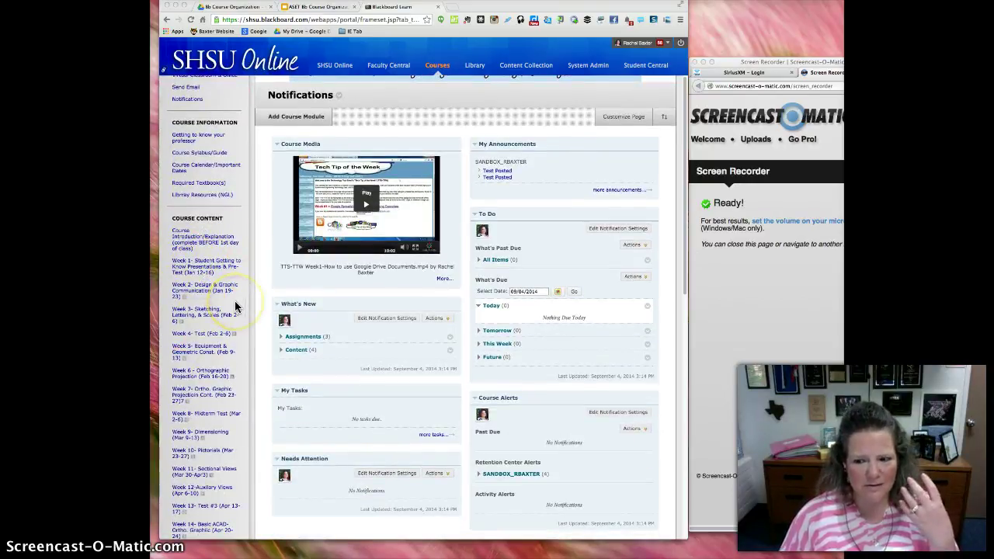
{"action": "scroll", "coordinate": [219, 334], "scroll_direction": "down", "scroll_amount": 3}
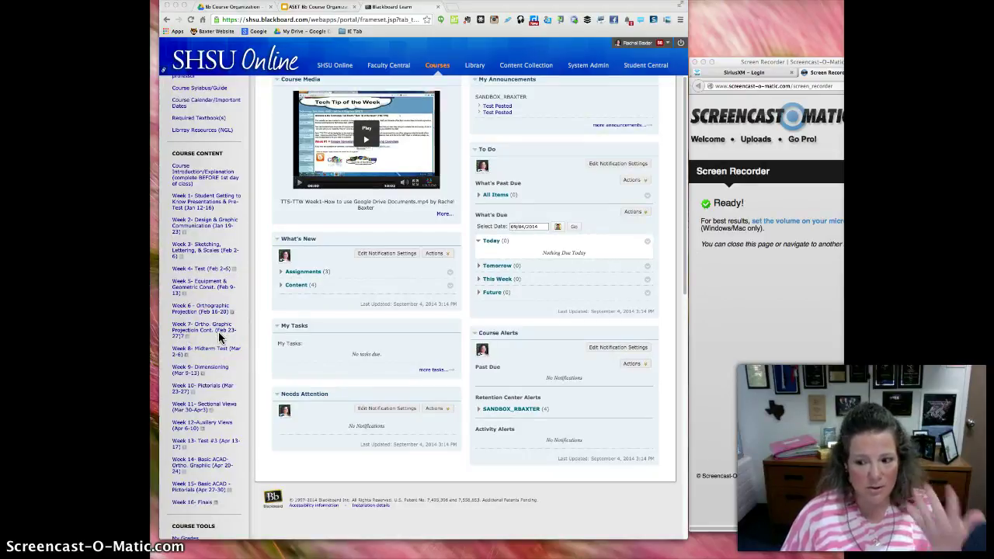
{"action": "scroll", "coordinate": [219, 336], "scroll_direction": "up", "scroll_amount": 5}
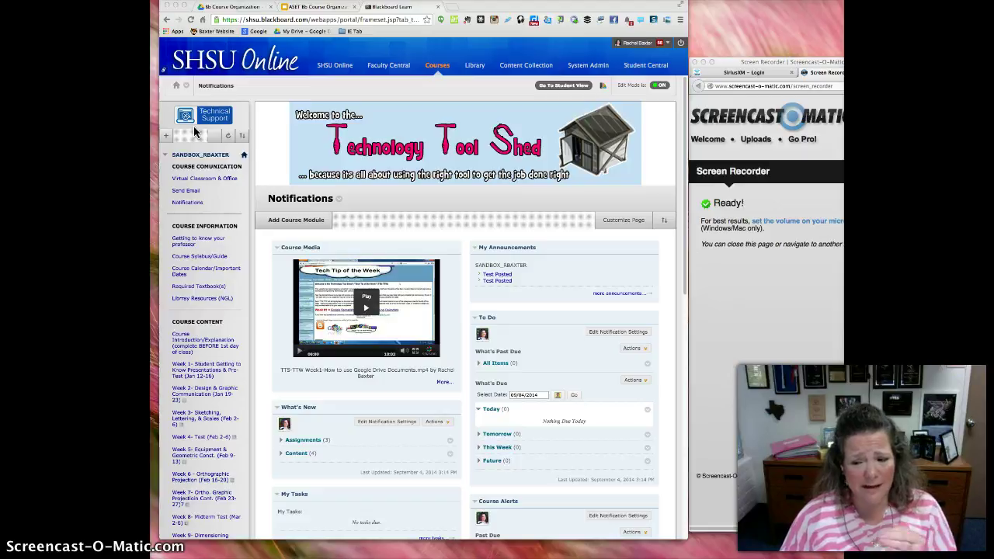
Add a subheader named "TEST" to the course menu
{"action": "left_click", "coordinate": [167, 136]}
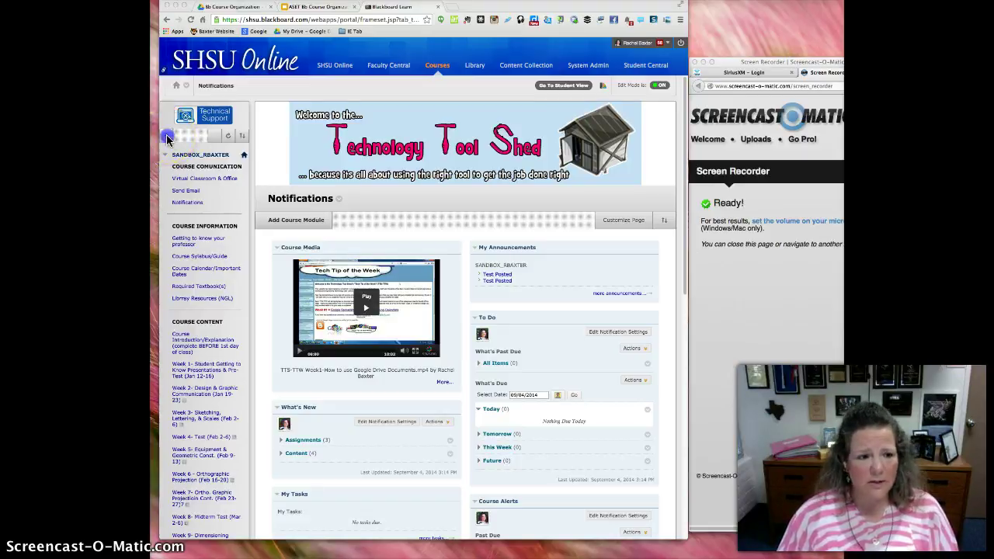
{"action": "left_click", "coordinate": [166, 137]}
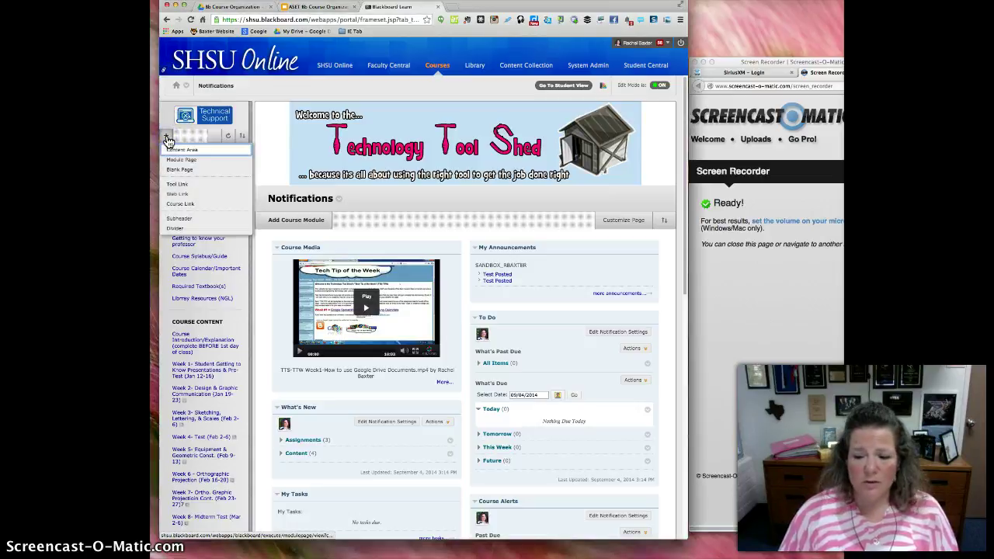
{"action": "left_click", "coordinate": [187, 219]}
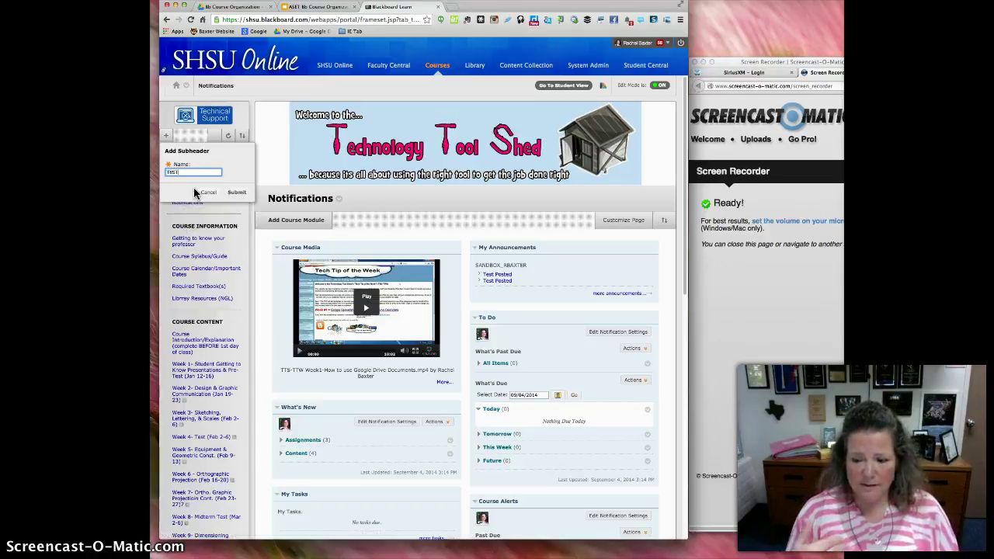
{"action": "left_click", "coordinate": [233, 193]}
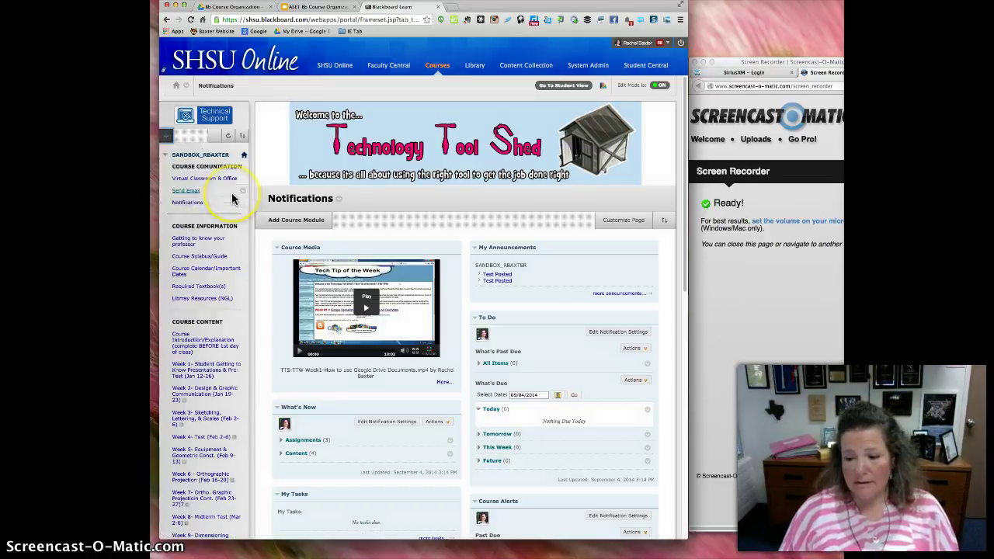
Move the TEST subheader up the course menu so it sits directly above the COURSE CONTENT heading
{"action": "scroll", "coordinate": [226, 217], "scroll_direction": "down", "scroll_amount": 5}
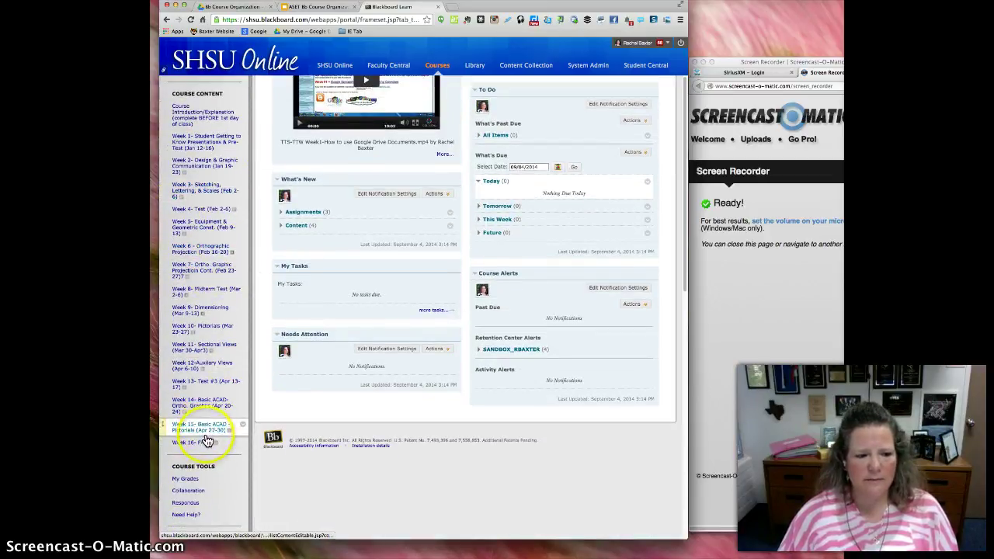
{"action": "scroll", "coordinate": [222, 443], "scroll_direction": "down", "scroll_amount": 4}
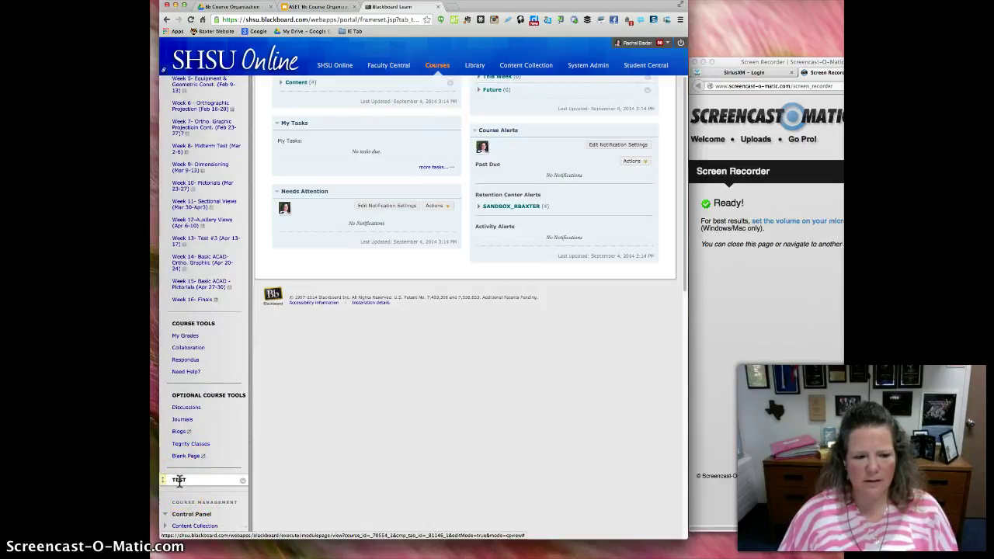
{"action": "left_click_drag", "start_coordinate": [162, 479], "coordinate": [233, 216]}
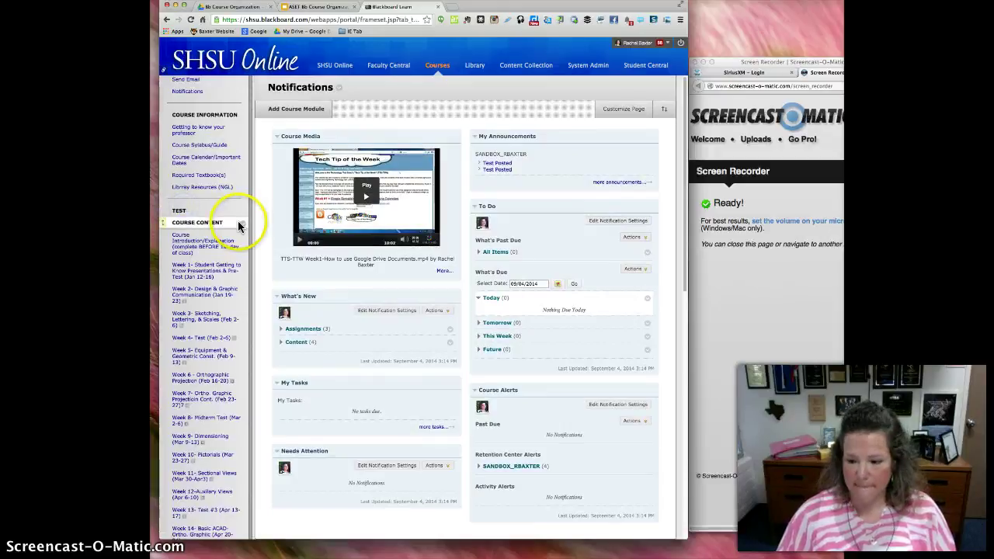
Add a divider to the course menu and place it between the TEST and COURSE CONTENT subheaders
{"action": "scroll", "coordinate": [225, 136], "scroll_direction": "up", "scroll_amount": 3}
{"action": "left_click", "coordinate": [165, 137]}
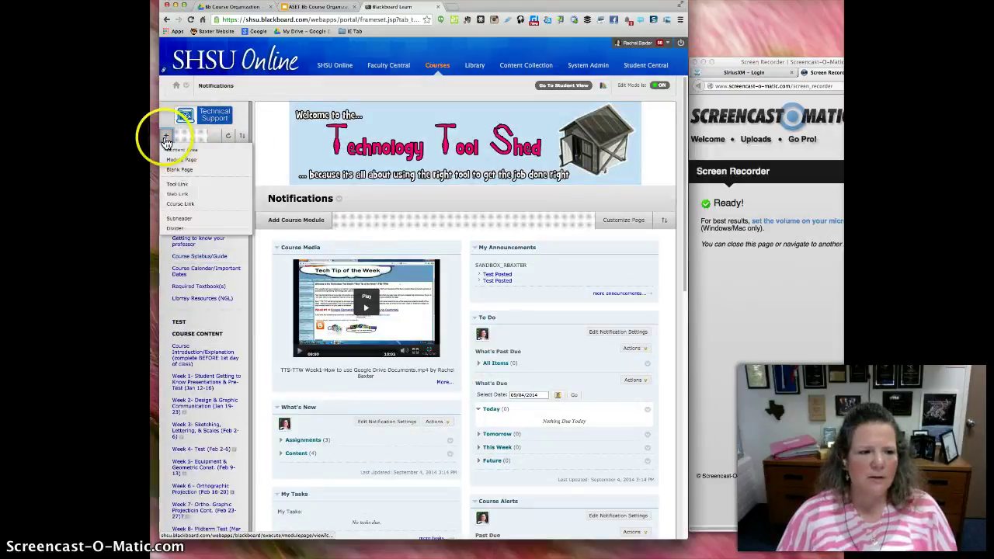
{"action": "left_click", "coordinate": [178, 225]}
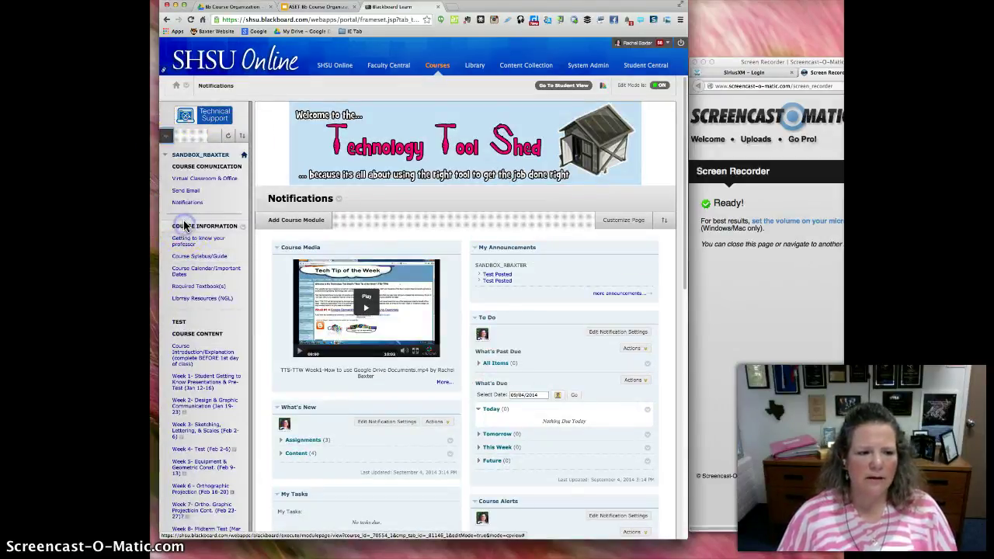
{"action": "scroll", "coordinate": [222, 334], "scroll_direction": "down", "scroll_amount": 10}
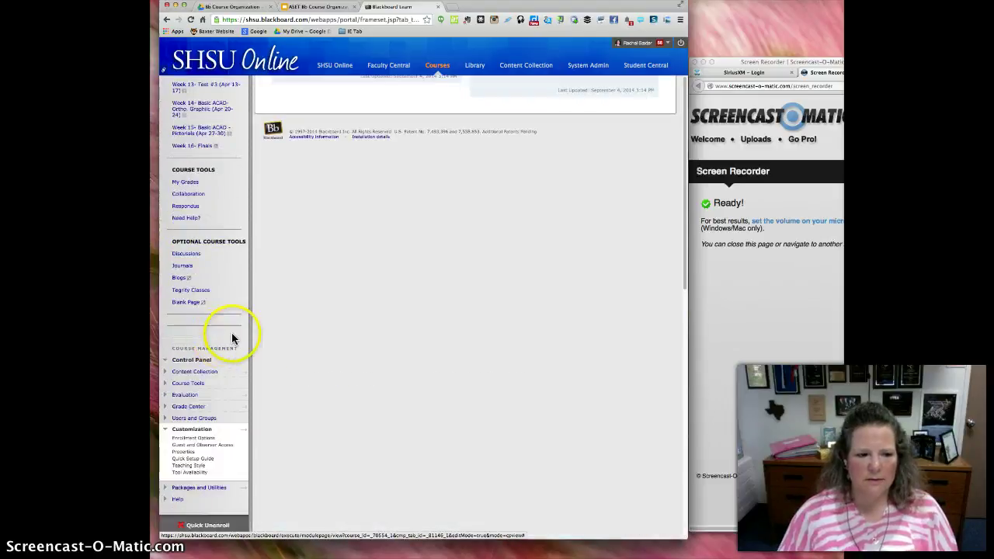
{"action": "left_click_drag", "start_coordinate": [163, 327], "coordinate": [179, 172]}
{"action": "mouse_move", "coordinate": [242, 169]}
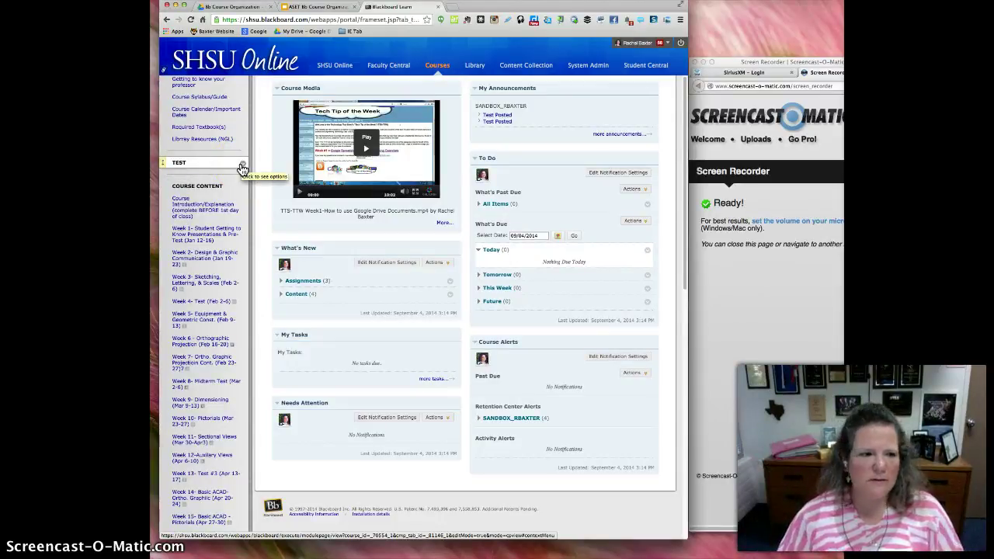
Add a content area named "Weekly Units" that is available to users, and move it directly below the TEST subheader
{"action": "scroll", "coordinate": [241, 168], "scroll_direction": "up", "scroll_amount": 4}
{"action": "left_click", "coordinate": [169, 123]}
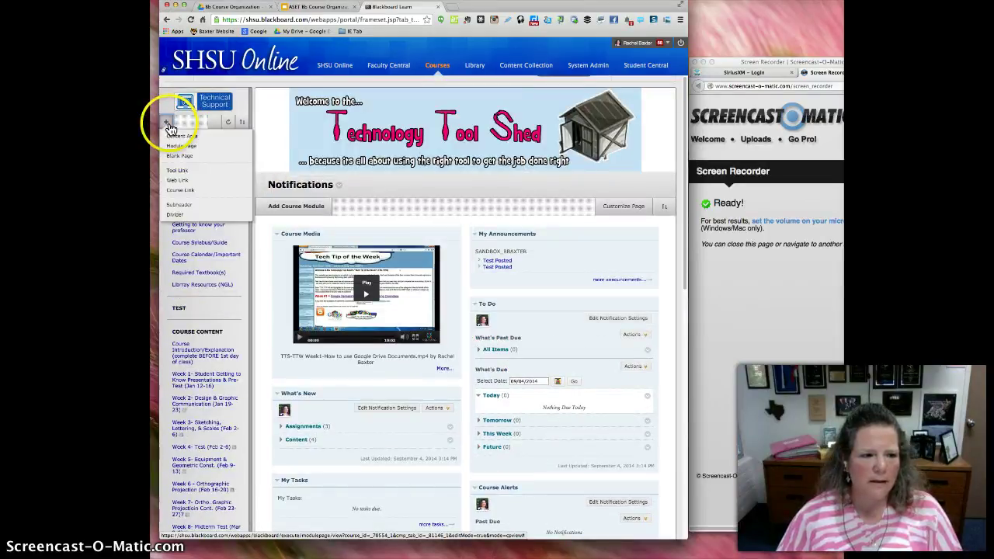
{"action": "left_click", "coordinate": [180, 136]}
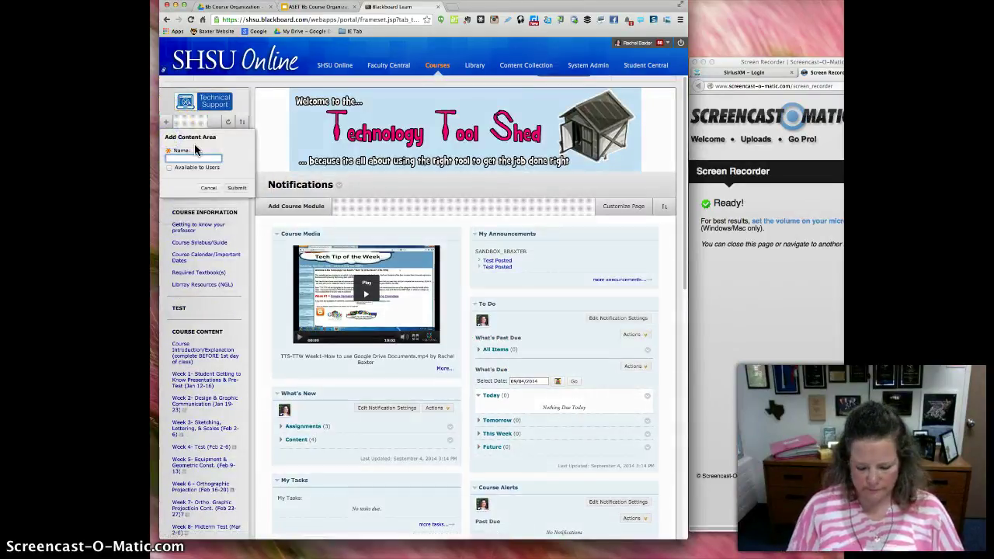
{"action": "type", "text": "Weekly"}
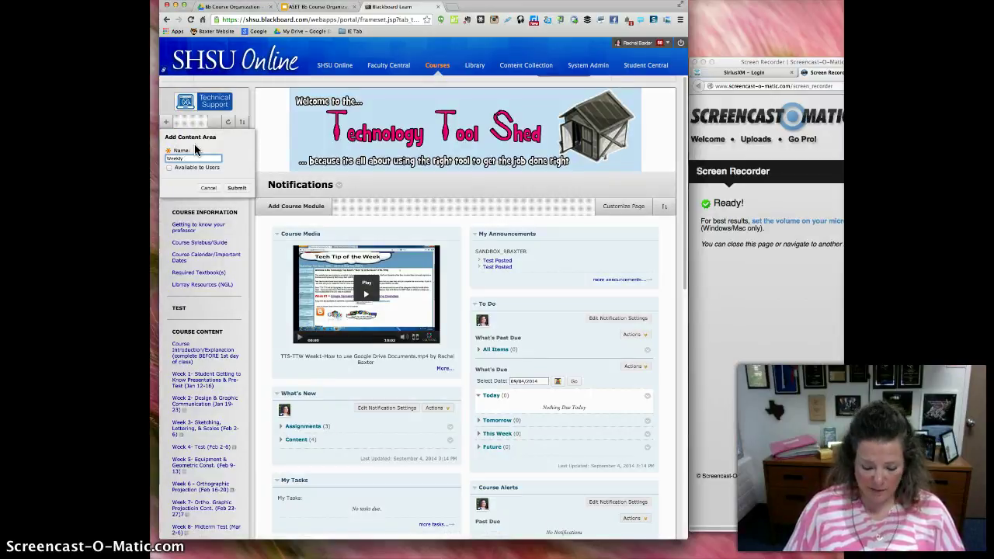
{"action": "type", "text": " Unit"}
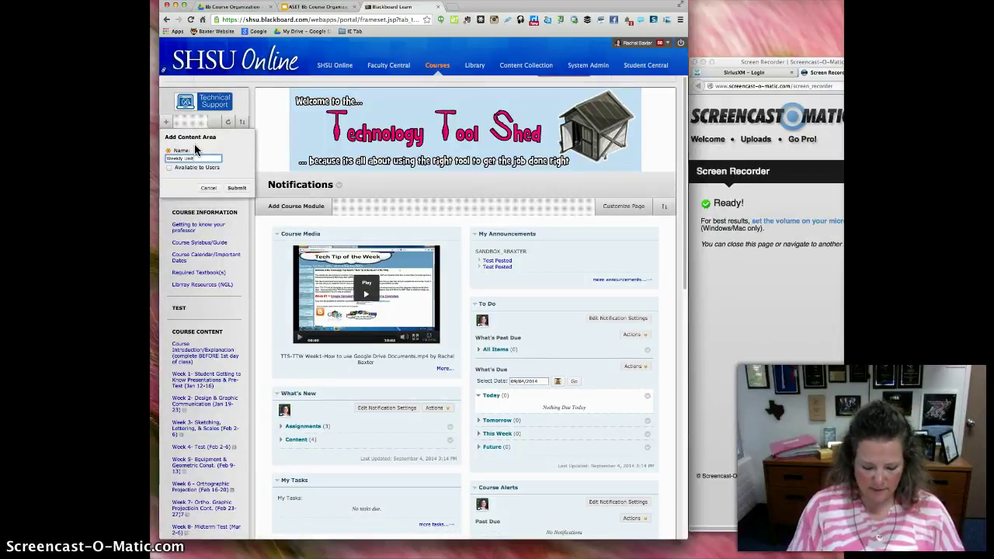
{"action": "type", "text": "s"}
{"action": "left_click", "coordinate": [169, 167]}
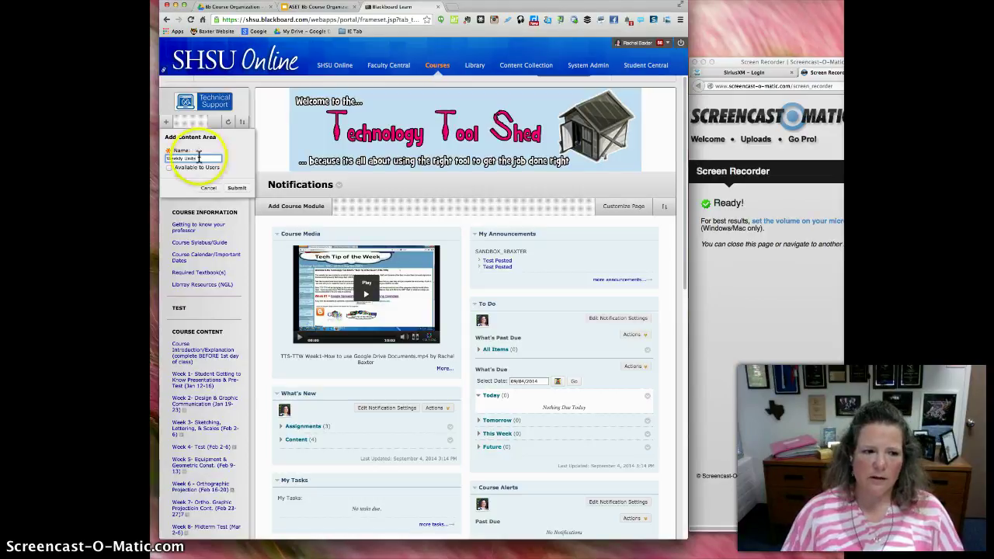
{"action": "left_click", "coordinate": [233, 188]}
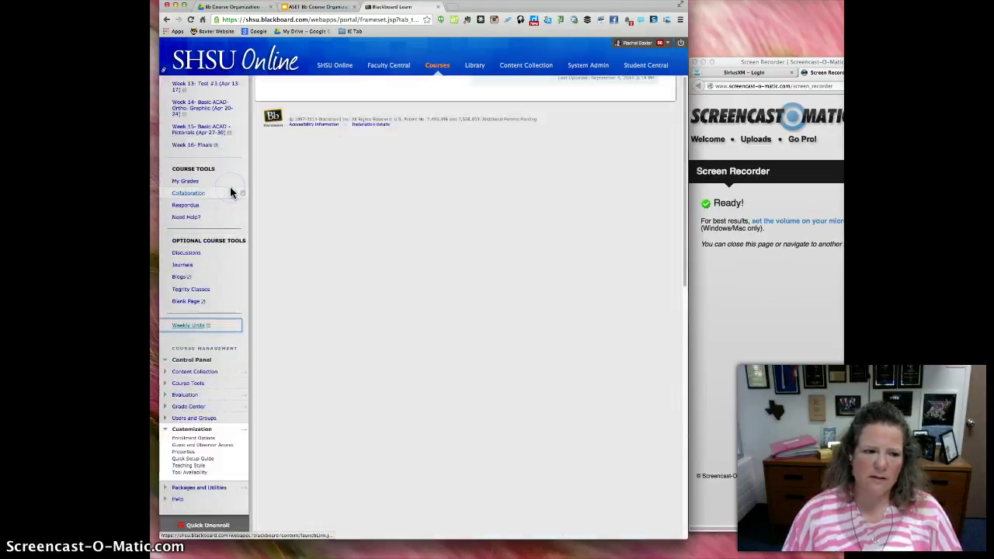
{"action": "left_click_drag", "start_coordinate": [165, 326], "coordinate": [178, 179]}
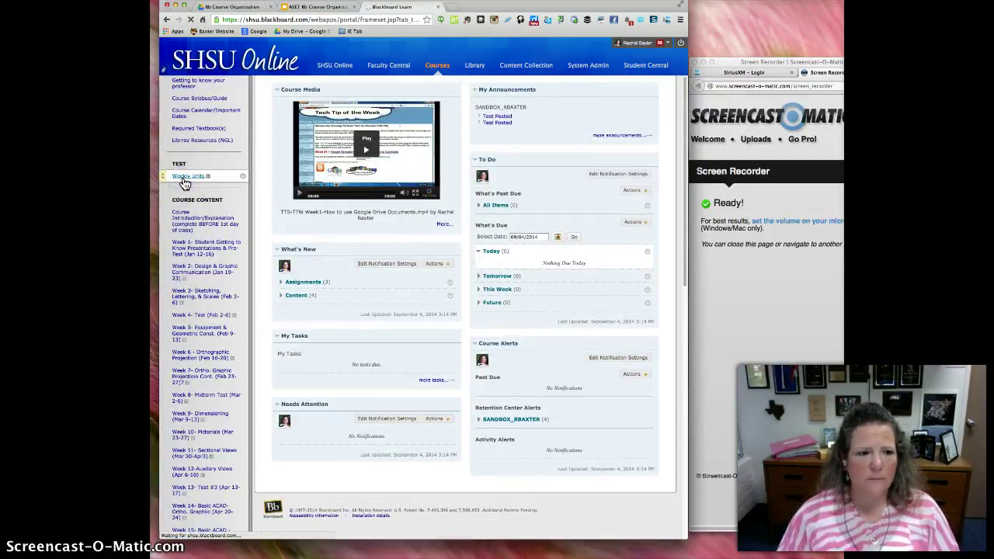
Open the Weekly Units content area and start a new learning module in it
{"action": "left_click", "coordinate": [184, 178]}
{"action": "left_click", "coordinate": [309, 144]}
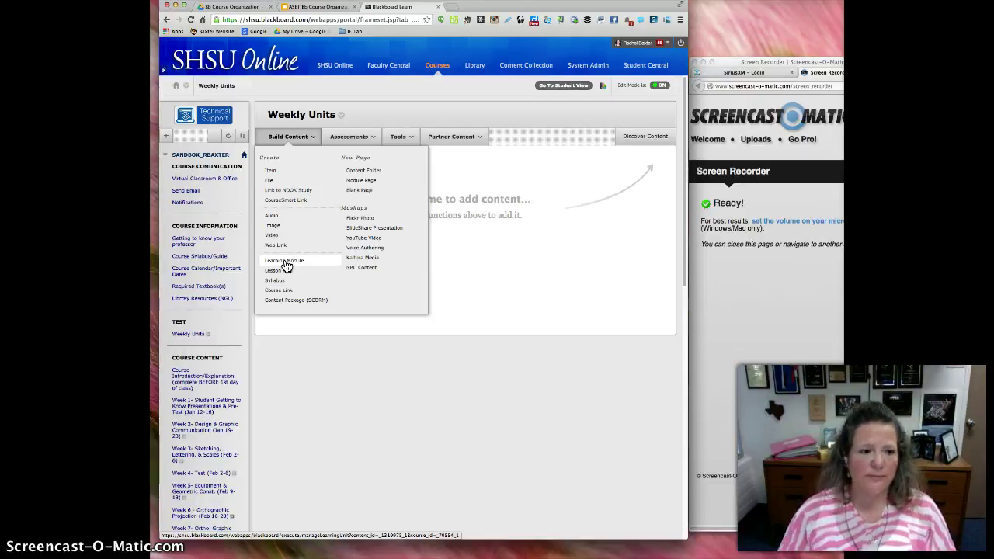
{"action": "left_click", "coordinate": [288, 173]}
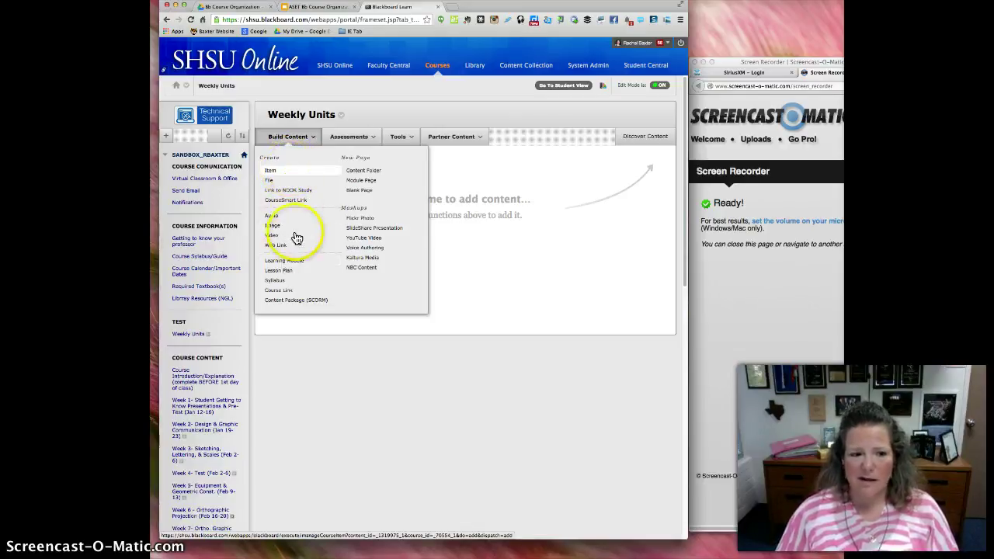
{"action": "left_click", "coordinate": [290, 264]}
{"action": "left_click", "coordinate": [290, 264]}
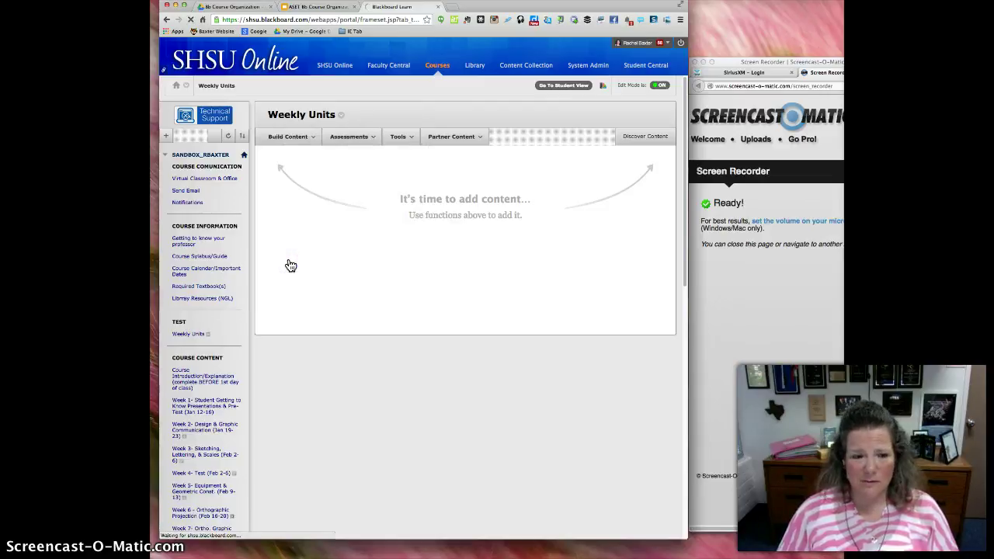
{"action": "left_click", "coordinate": [302, 180]}
Name the learning module "Test 2", enter "elruehg;egrh;" as its text, and submit it with the default options
{"action": "left_click", "coordinate": [388, 212]}
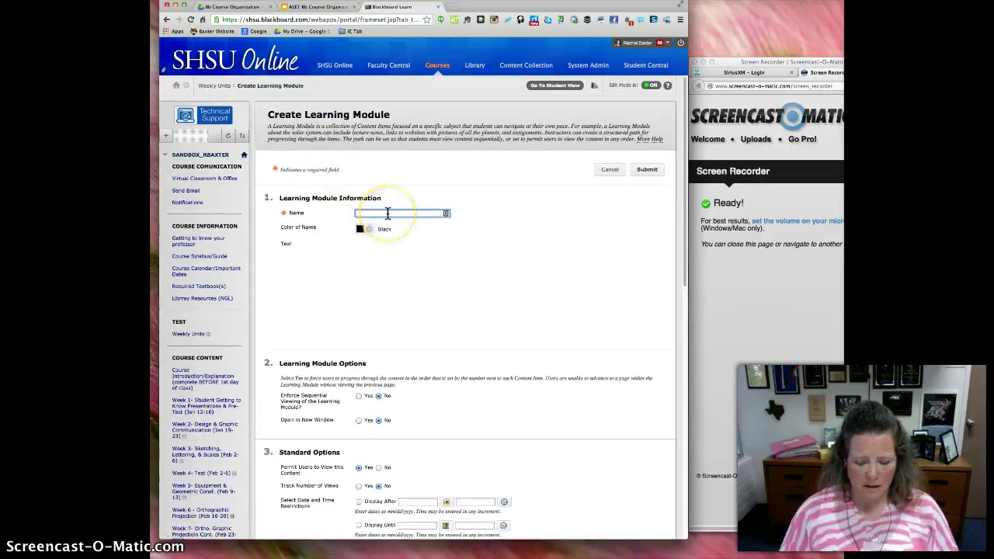
{"action": "type", "text": "Test"}
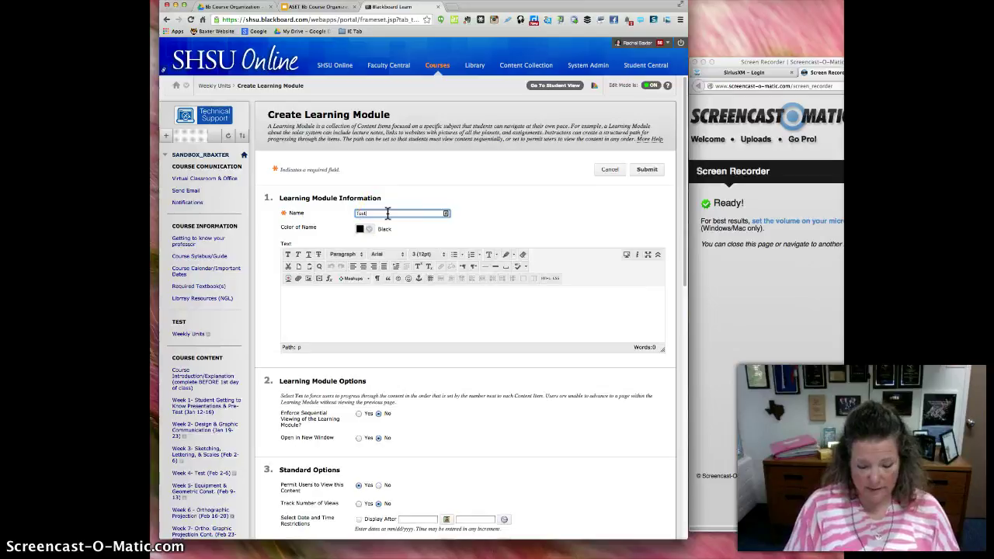
{"action": "type", "text": " 2"}
{"action": "left_click", "coordinate": [415, 316]}
{"action": "type", "text": "elruehg;e"}
{"action": "scroll", "coordinate": [415, 318], "scroll_direction": "down", "scroll_amount": 5}
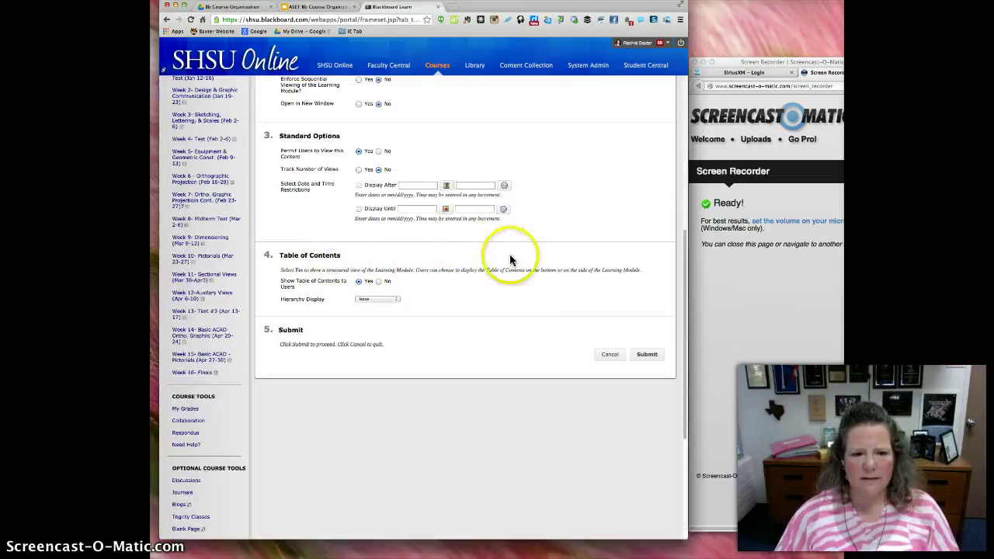
{"action": "left_click", "coordinate": [649, 354]}
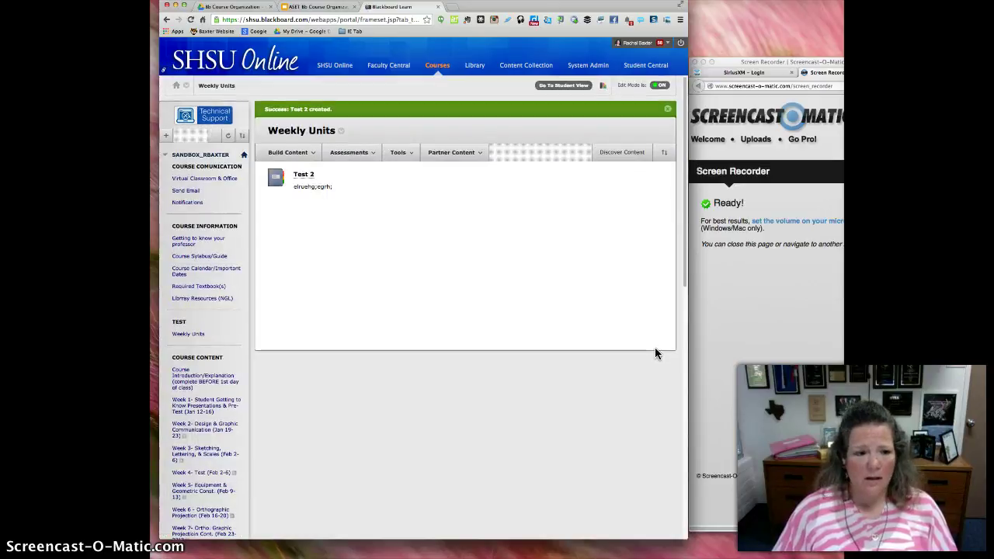
Edit the Test 2 learning module and enable both its Display After and Display Until date restrictions
{"action": "left_click", "coordinate": [318, 178]}
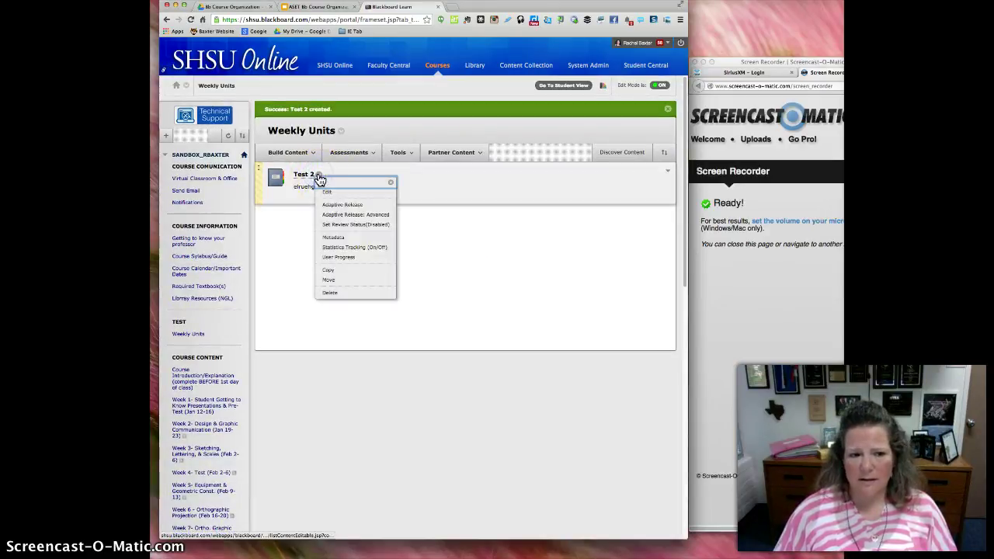
{"action": "left_click", "coordinate": [340, 195]}
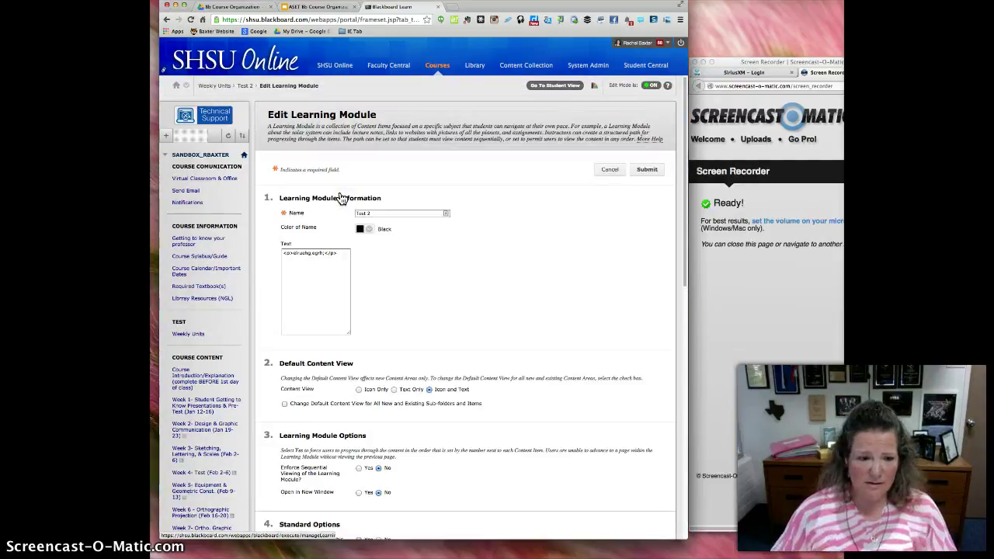
{"action": "left_click", "coordinate": [534, 265]}
{"action": "scroll", "coordinate": [534, 266], "scroll_direction": "down", "scroll_amount": 5}
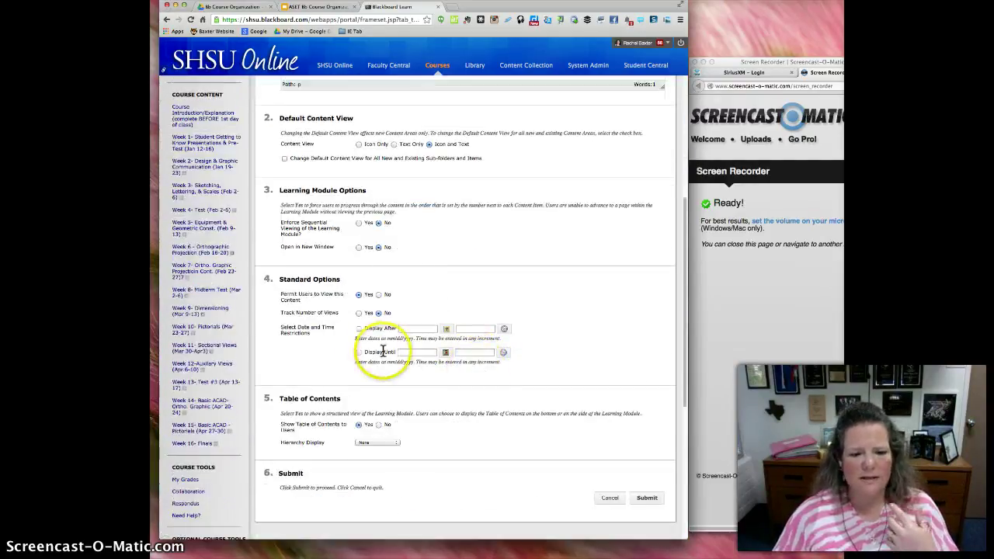
{"action": "left_click", "coordinate": [359, 328]}
{"action": "left_click", "coordinate": [359, 352]}
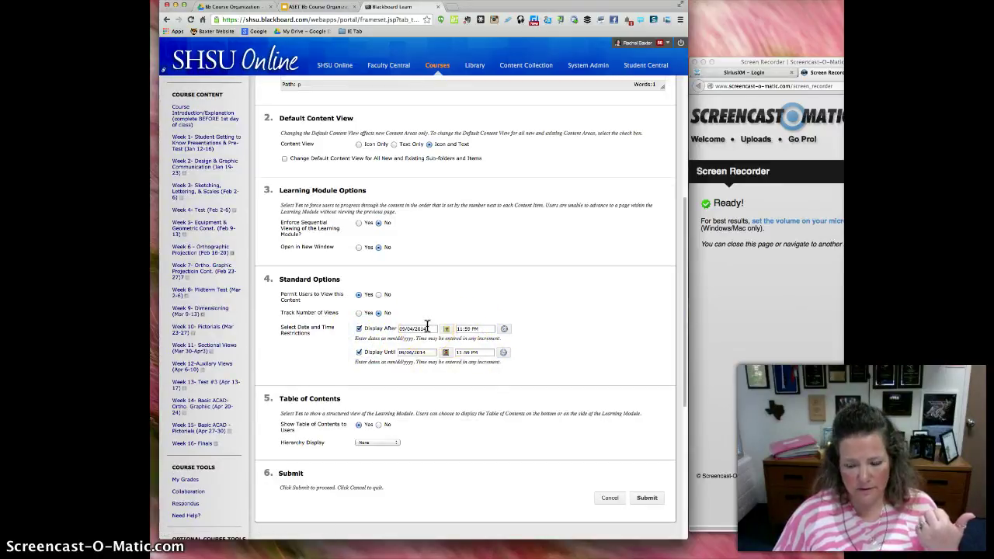
Set the Test 2 learning module's Display Until date to 09/09/2014, leave view tracking at No, and submit the changes
{"action": "left_click", "coordinate": [471, 328]}
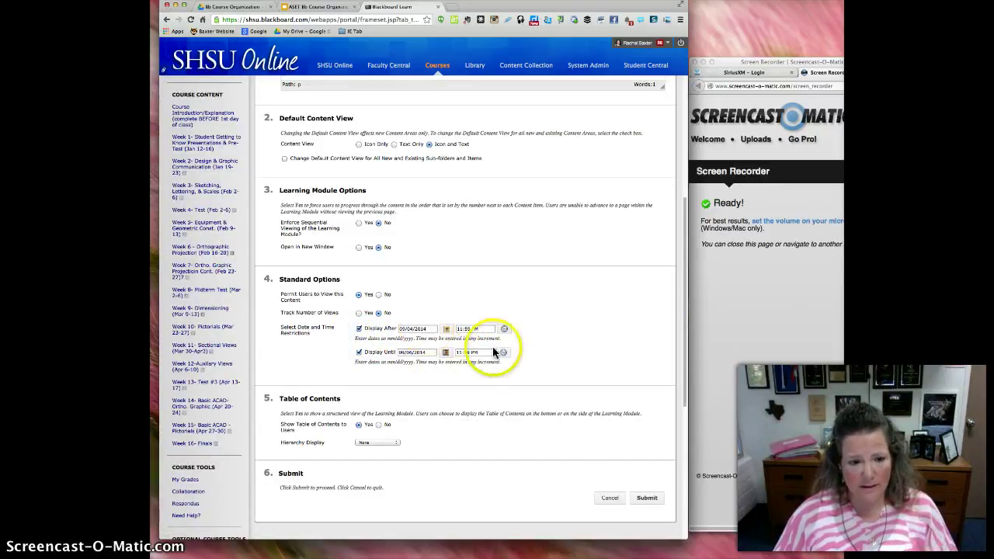
{"action": "left_click", "coordinate": [447, 332]}
{"action": "left_click", "coordinate": [445, 353]}
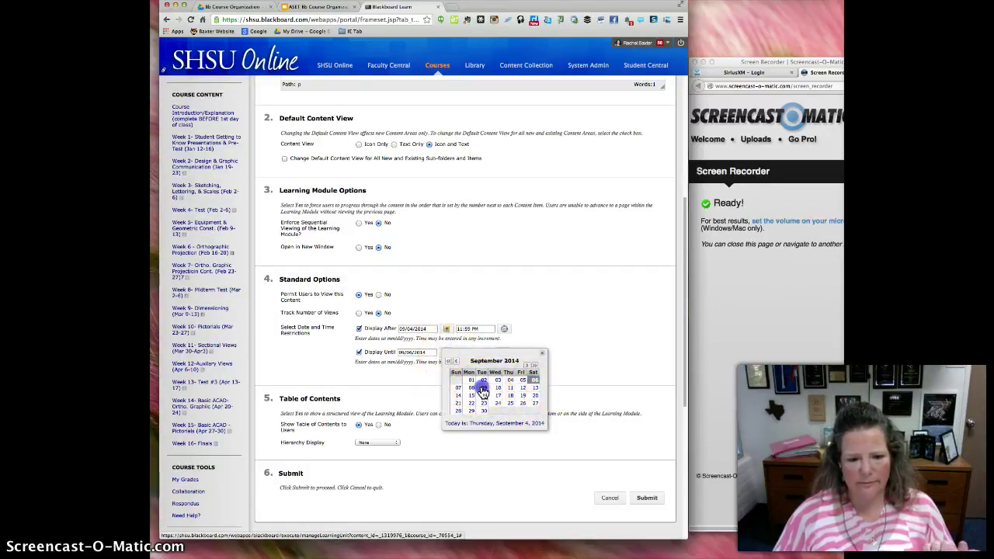
{"action": "left_click", "coordinate": [484, 388]}
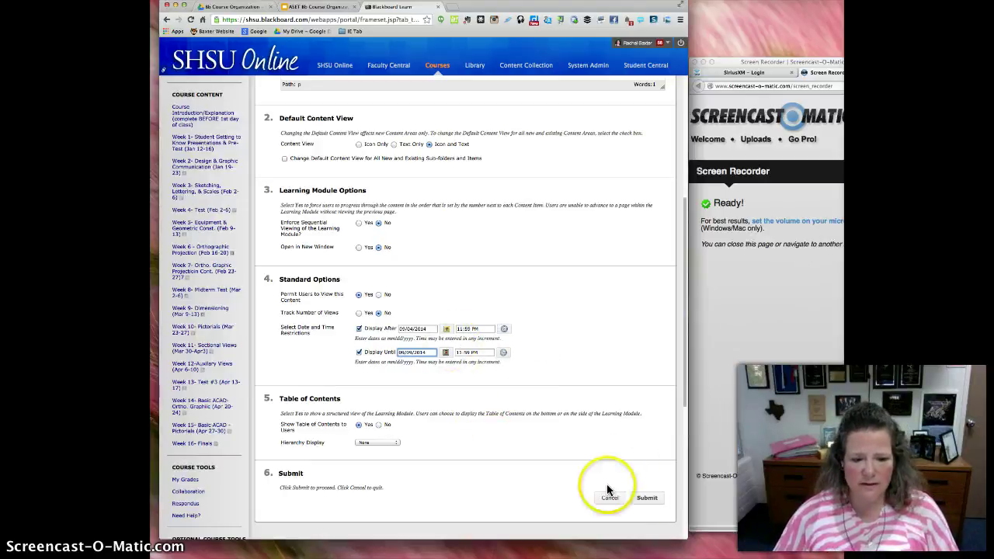
{"action": "left_click", "coordinate": [360, 314]}
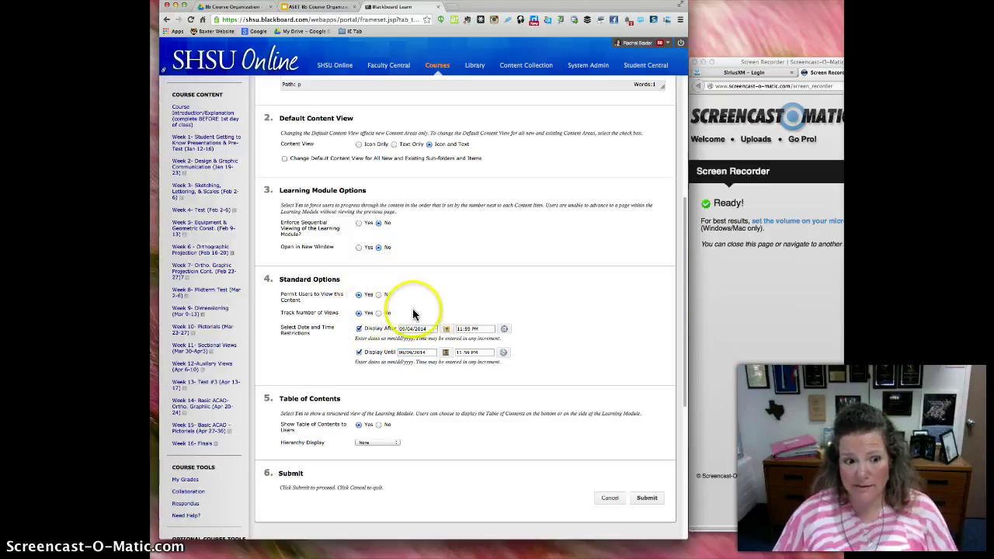
{"action": "left_click", "coordinate": [378, 313]}
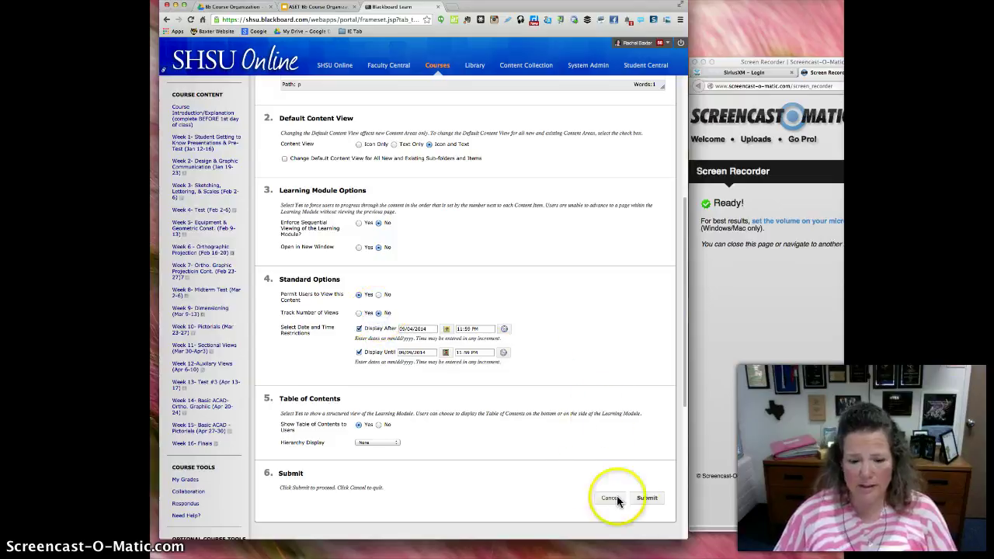
{"action": "left_click", "coordinate": [646, 499]}
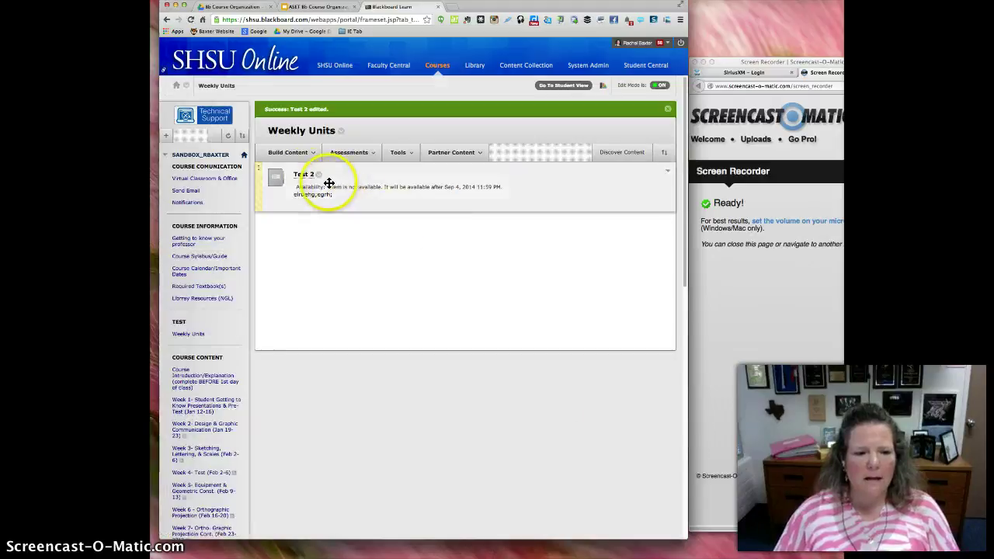
Open the Test 2 learning module and look through the types of content that can be built in it
{"action": "left_click", "coordinate": [302, 175]}
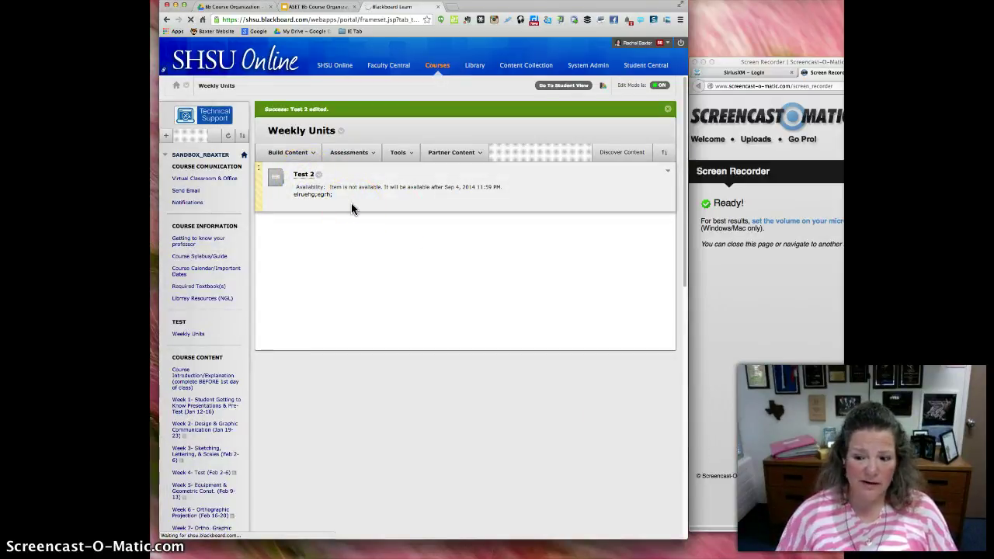
{"action": "left_click", "coordinate": [304, 175]}
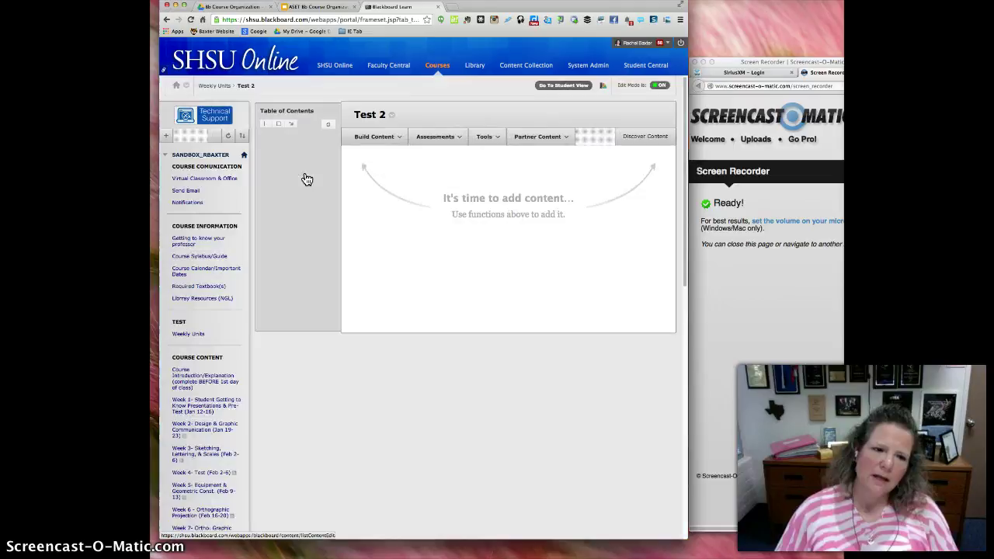
{"action": "left_click", "coordinate": [426, 177]}
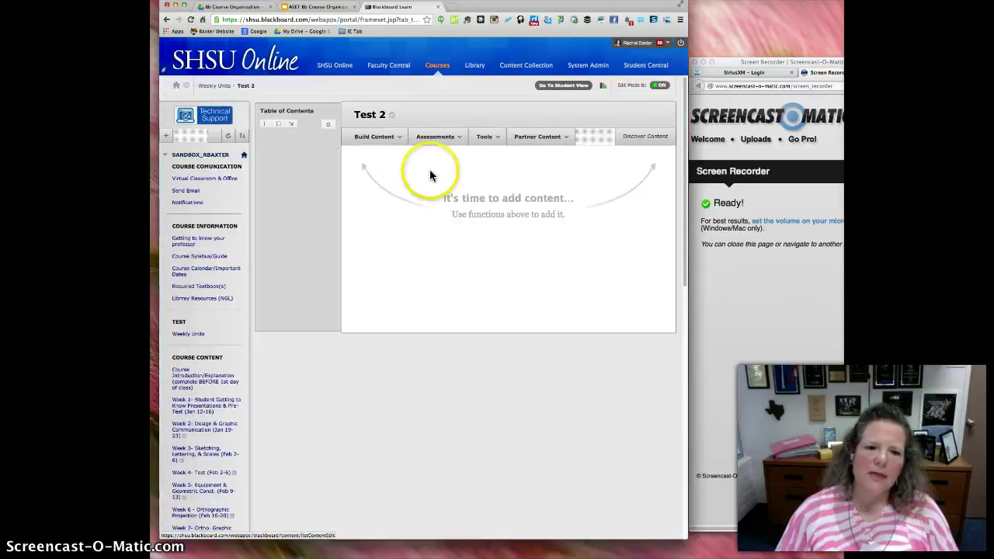
{"action": "left_click", "coordinate": [394, 138]}
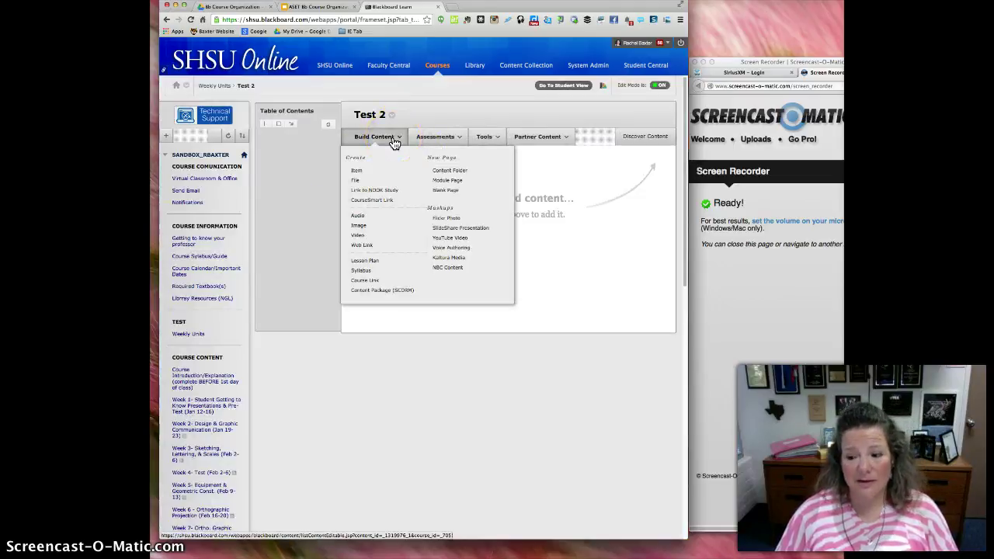
{"action": "left_click", "coordinate": [362, 171]}
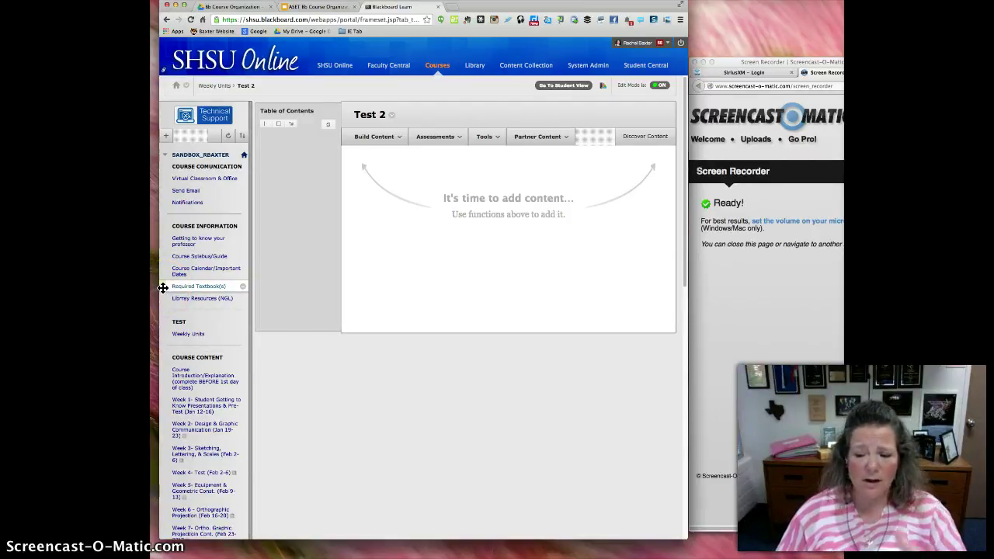
{"action": "left_click", "coordinate": [420, 187]}
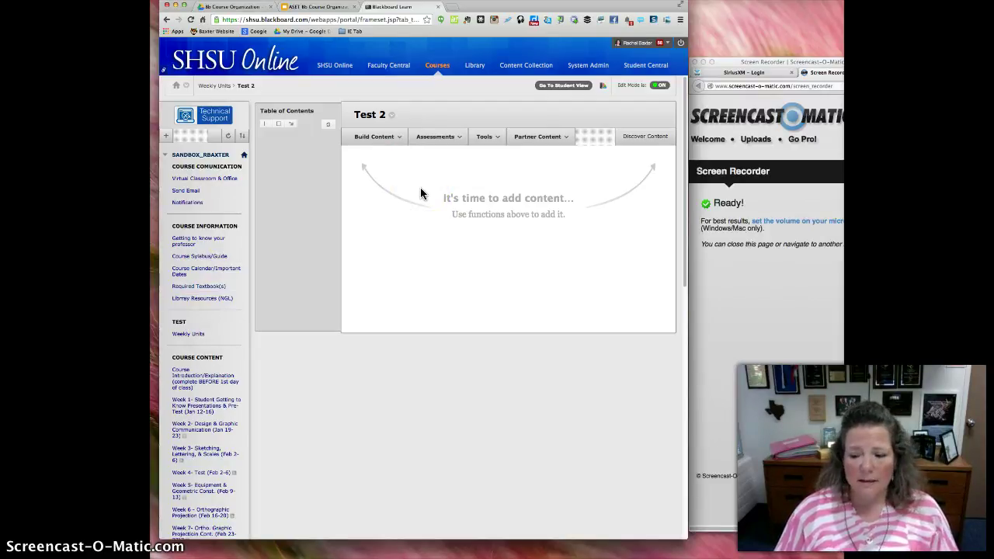
Hide the Weekly Units link in the course menu
{"action": "left_click", "coordinate": [243, 338]}
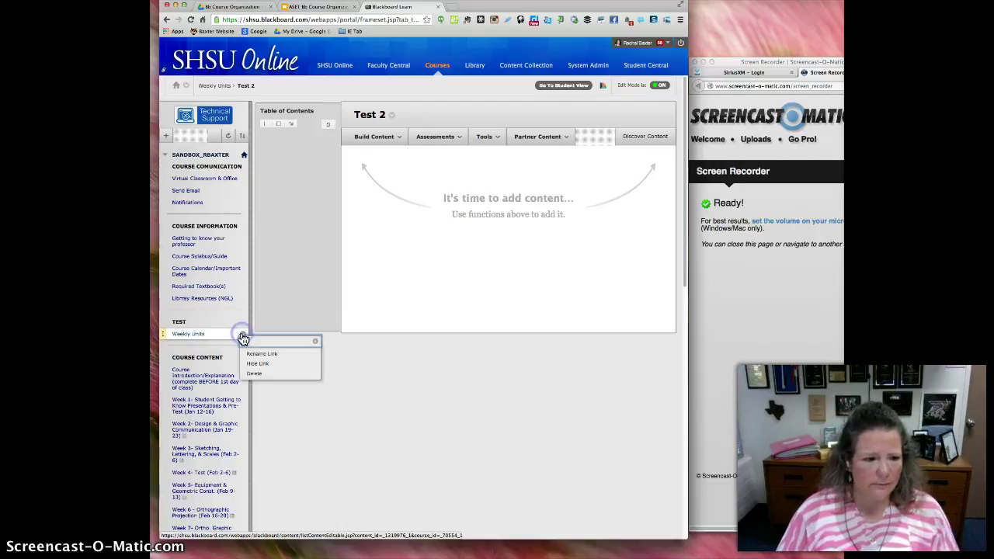
{"action": "left_click", "coordinate": [260, 363]}
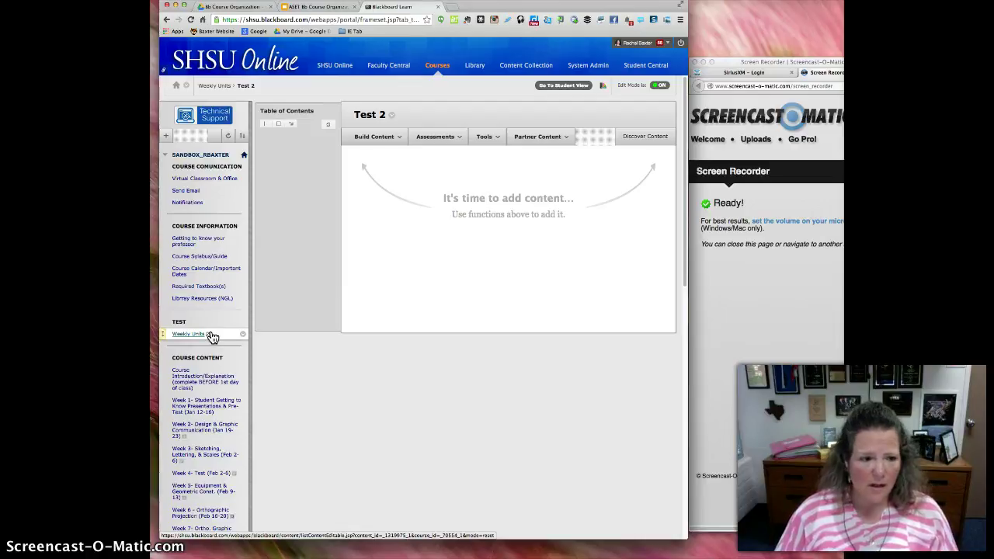
{"action": "left_click", "coordinate": [239, 337]}
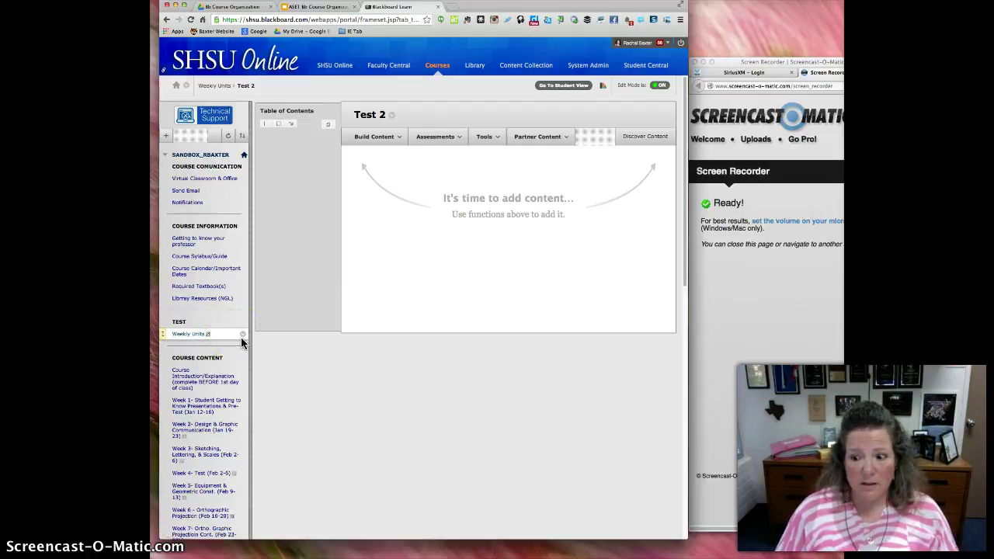
{"action": "left_click", "coordinate": [242, 334]}
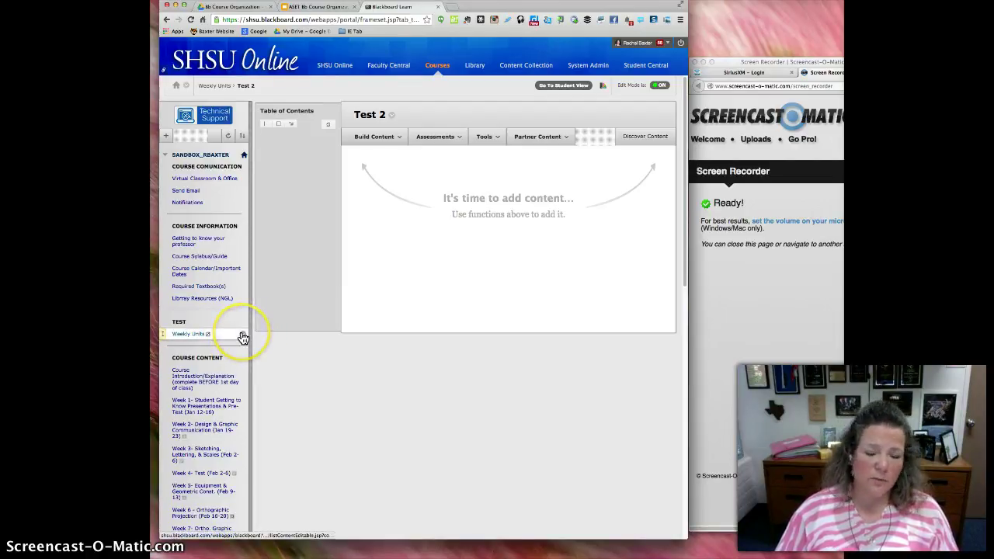
Try to delete the Weekly Units content area together with the Test 2 item it contains
{"action": "left_click", "coordinate": [242, 337]}
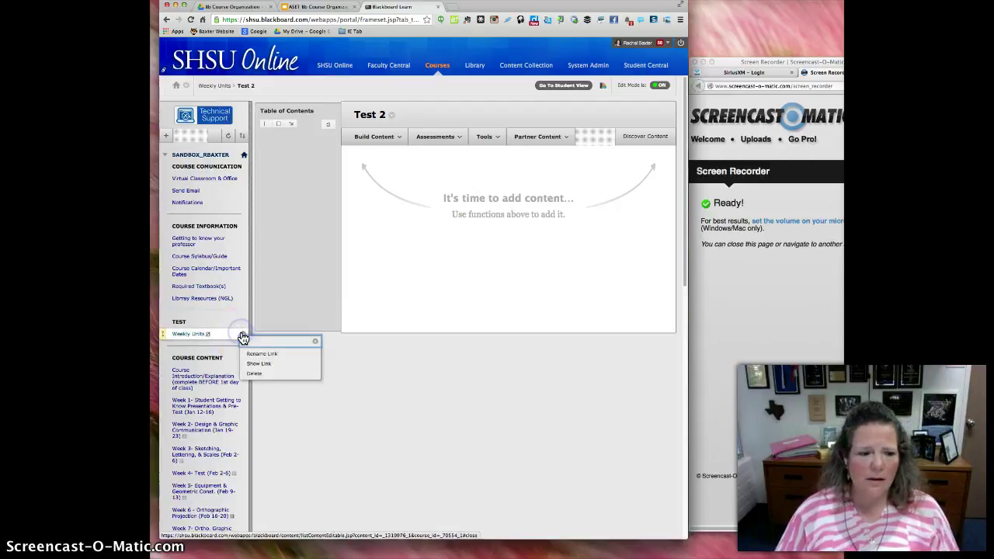
{"action": "left_click", "coordinate": [253, 374]}
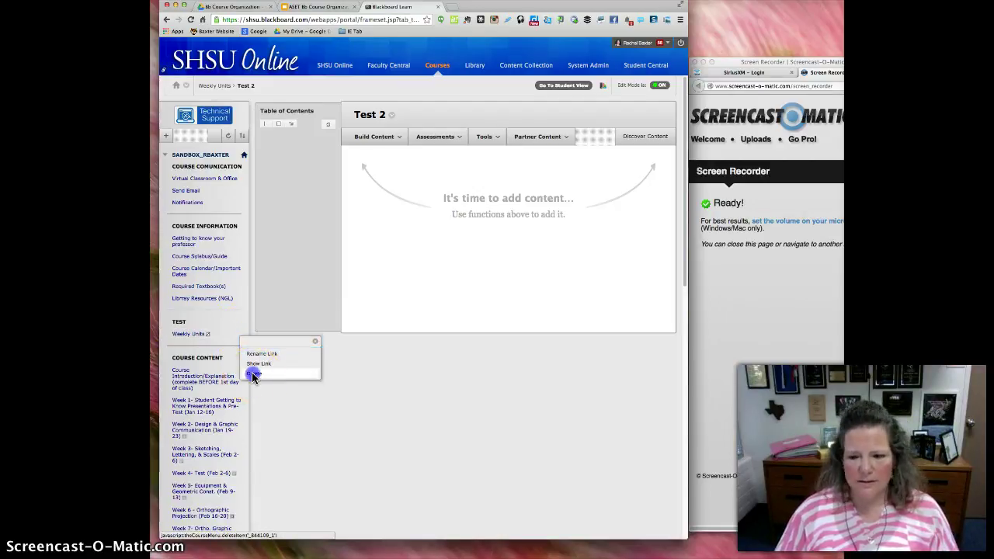
{"action": "left_click", "coordinate": [375, 315]}
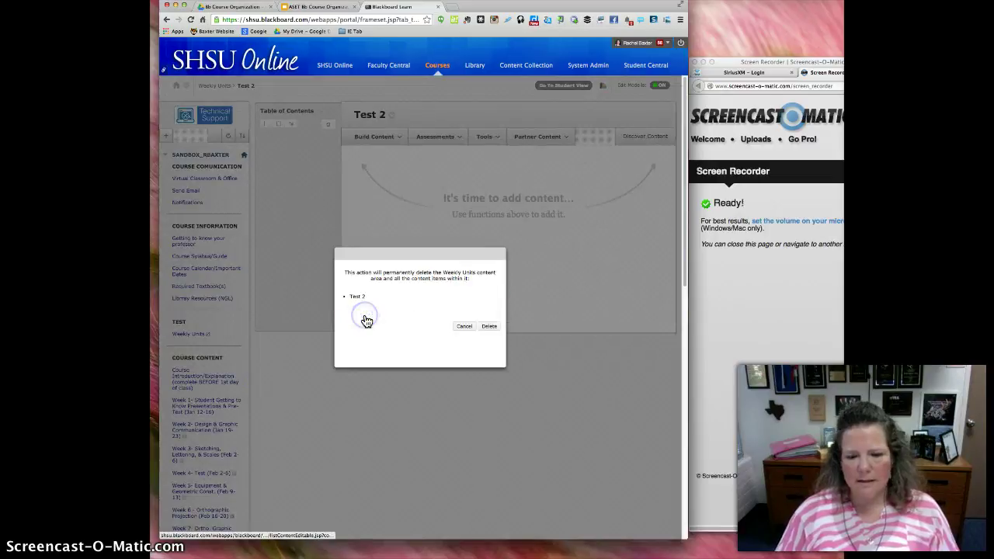
{"action": "left_click", "coordinate": [489, 326]}
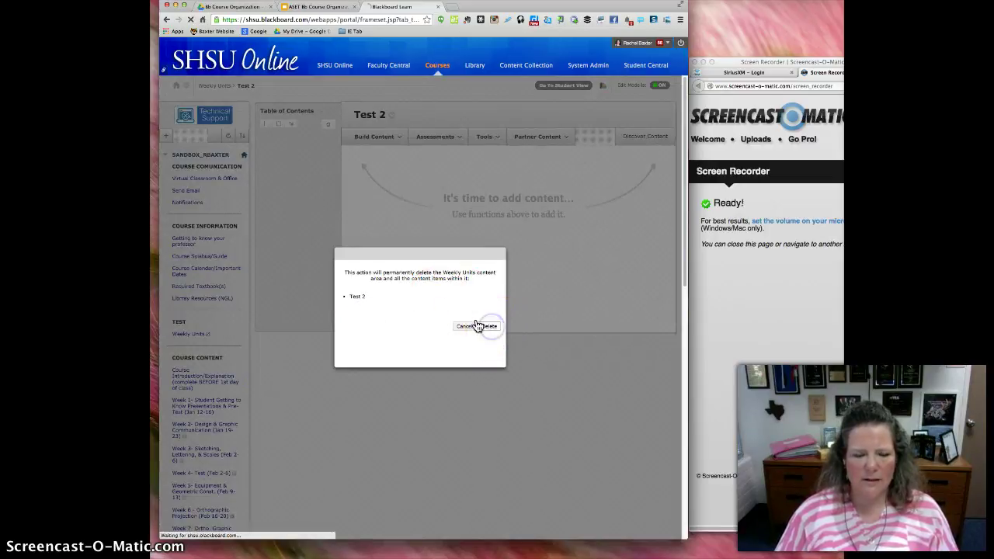
{"action": "left_click", "coordinate": [485, 326]}
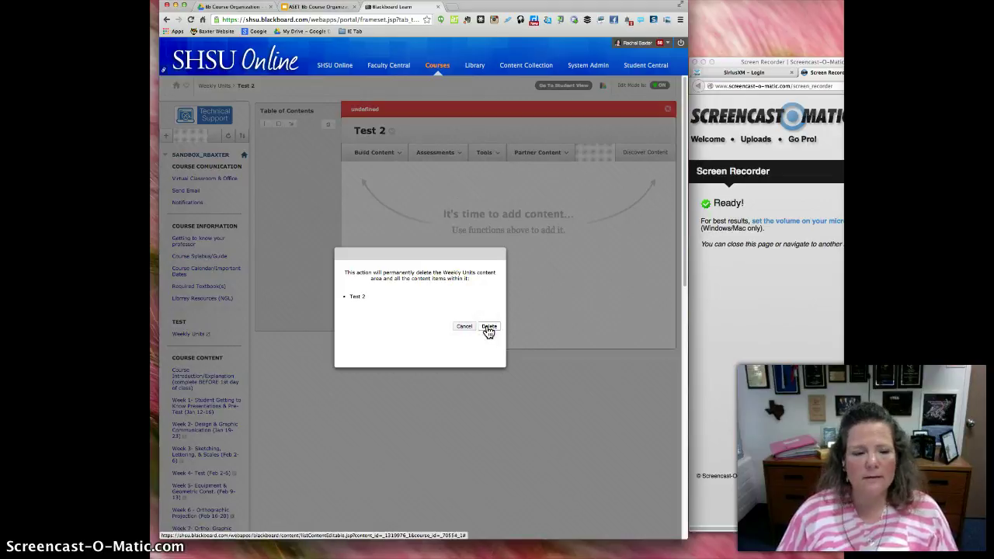
{"action": "left_click", "coordinate": [489, 329]}
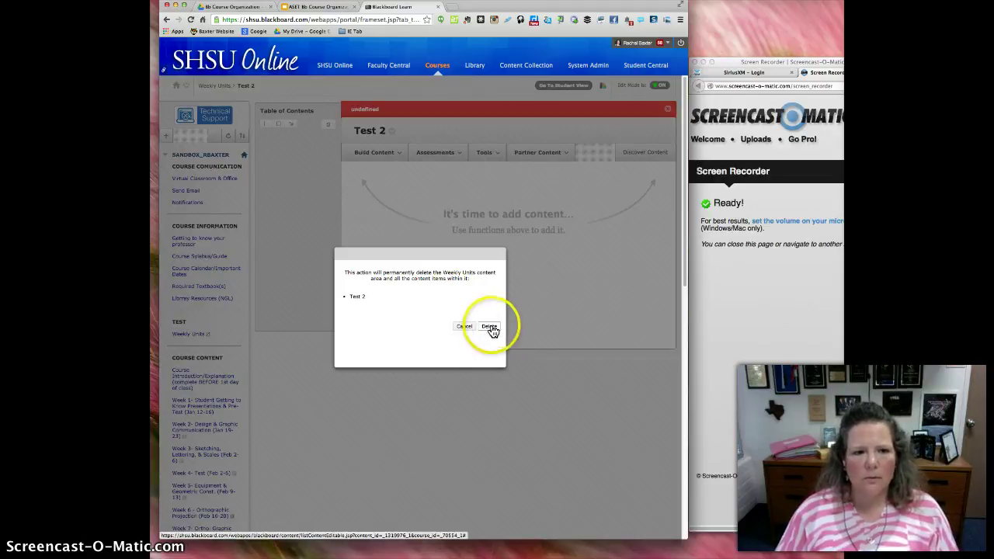
{"action": "left_click", "coordinate": [492, 332]}
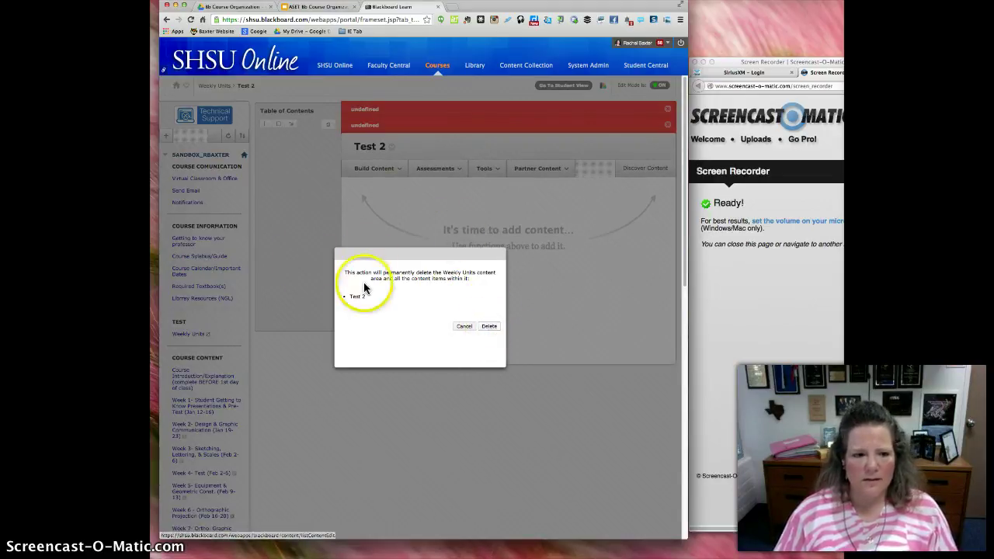
{"action": "left_click", "coordinate": [464, 327]}
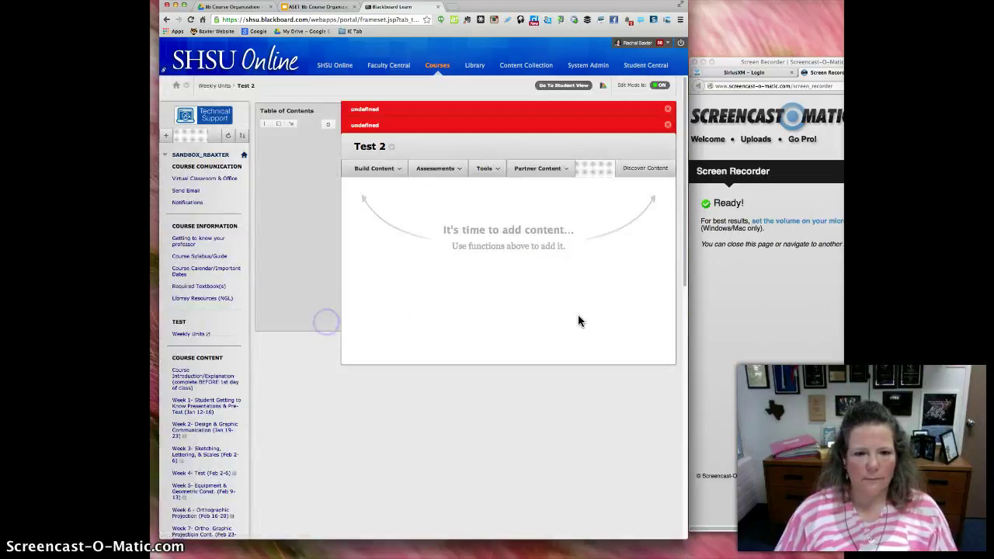
Open the ASET template course from the course list and view its Instructor Contact Information page
{"action": "left_click", "coordinate": [438, 67]}
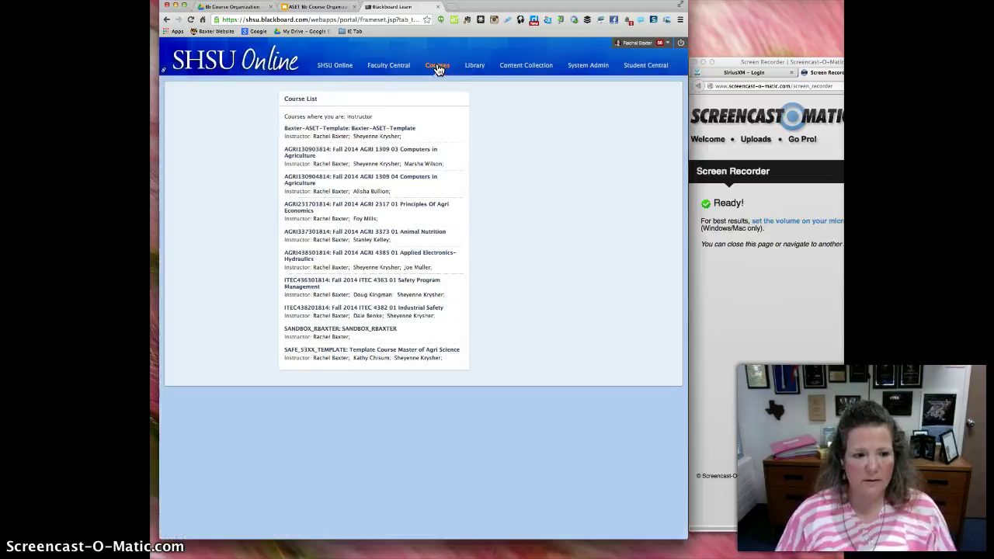
{"action": "left_click", "coordinate": [381, 131]}
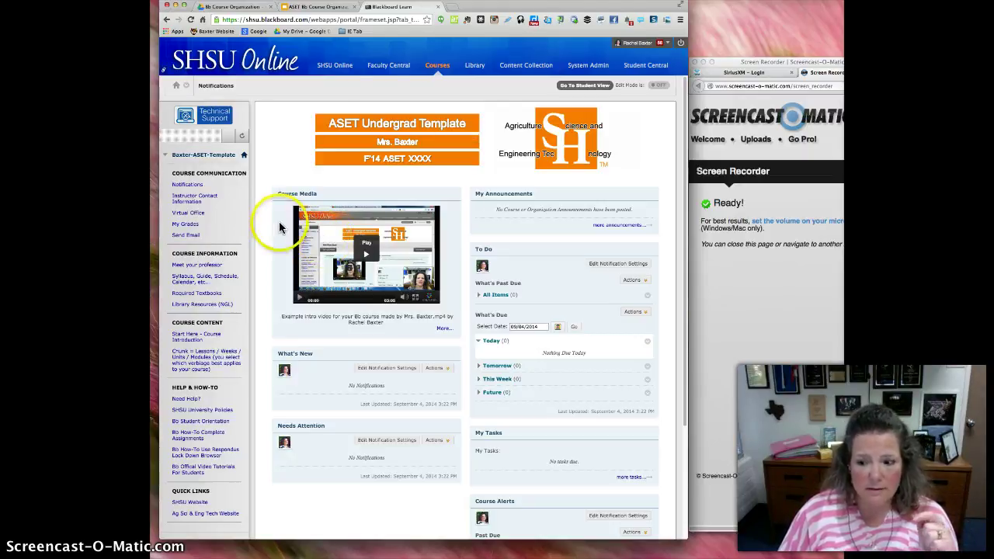
{"action": "left_click", "coordinate": [193, 204]}
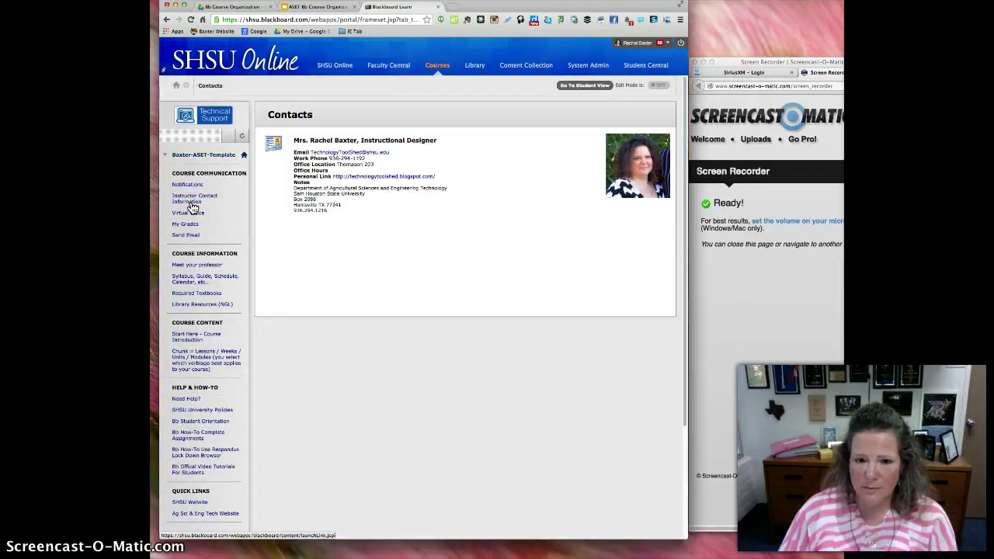
Open the template's Virtual Office and review the forum's welcome text and instructions for creating a post
{"action": "left_click", "coordinate": [194, 214]}
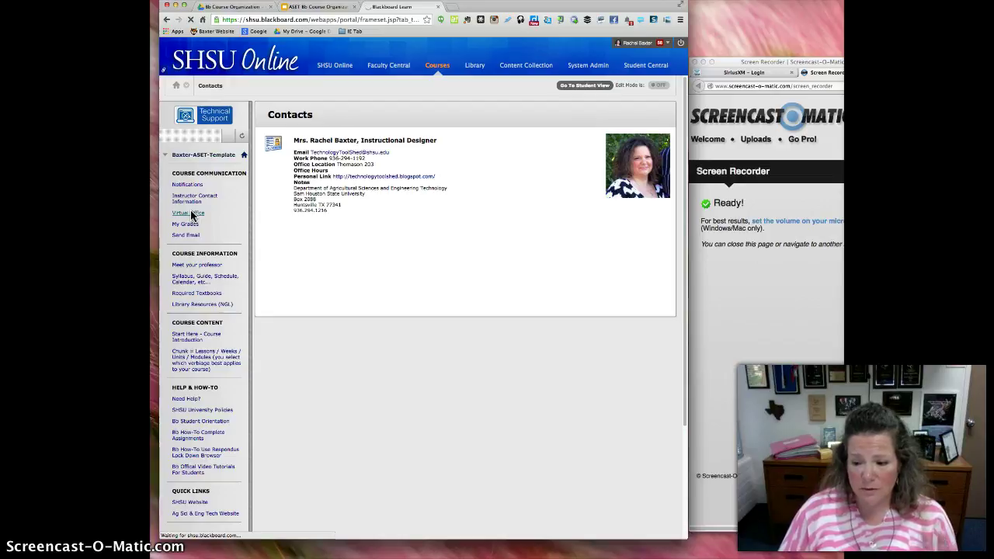
{"action": "left_click", "coordinate": [194, 214]}
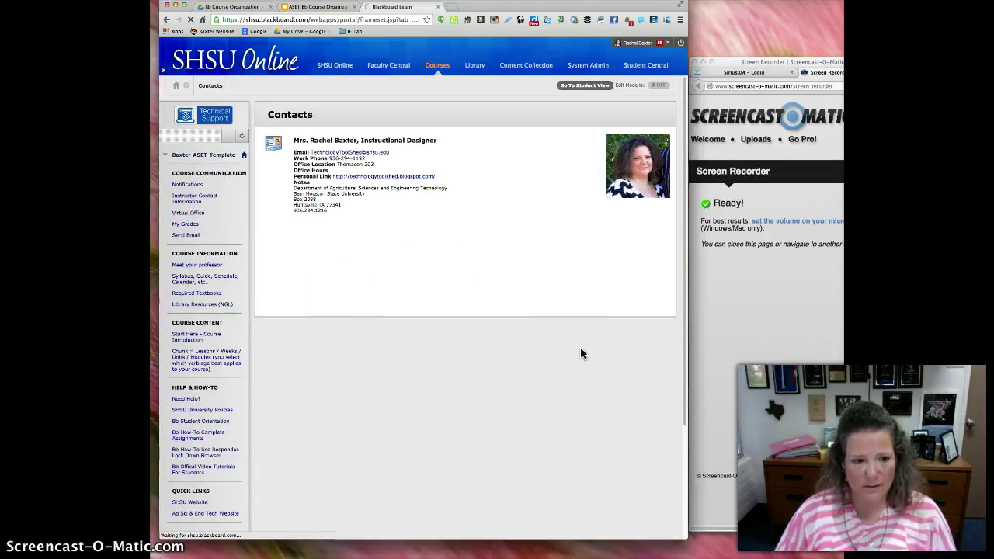
{"action": "left_click", "coordinate": [433, 167]}
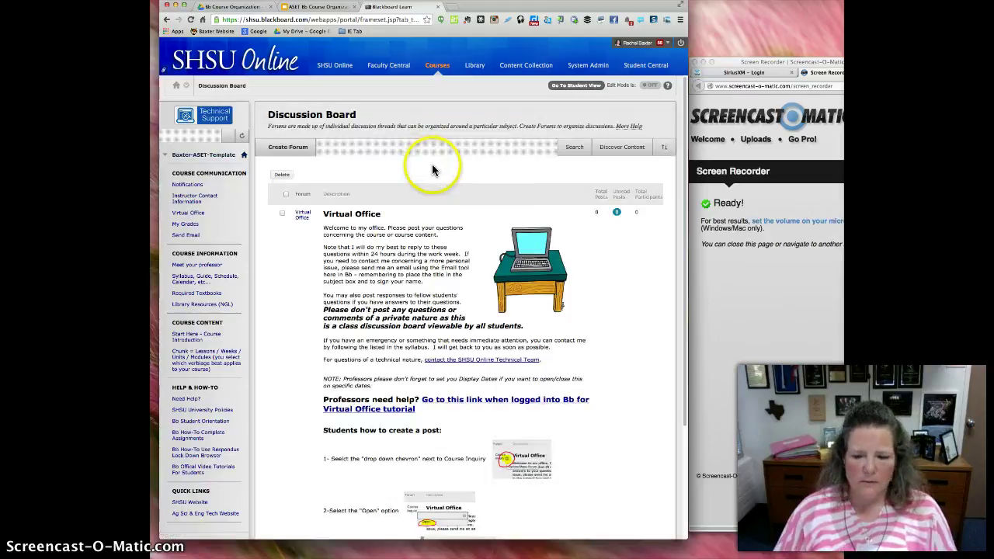
{"action": "scroll", "coordinate": [458, 186], "scroll_direction": "down", "scroll_amount": 5}
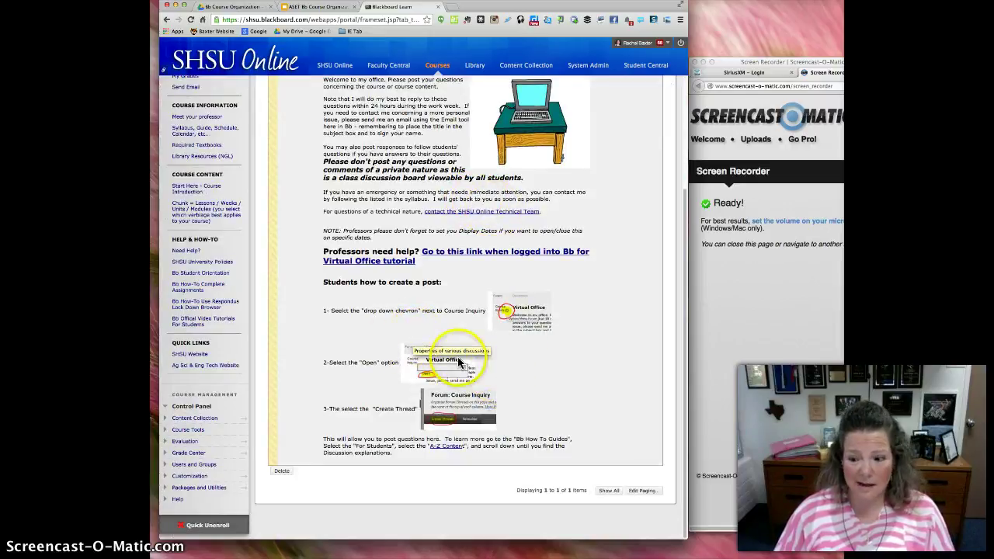
{"action": "scroll", "coordinate": [458, 361], "scroll_direction": "up", "scroll_amount": 5}
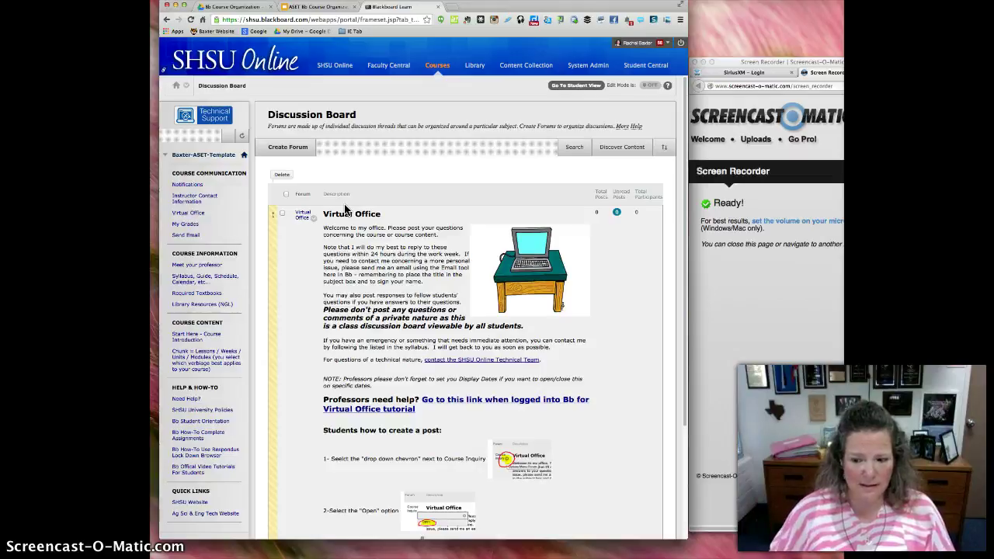
{"action": "left_click", "coordinate": [406, 159]}
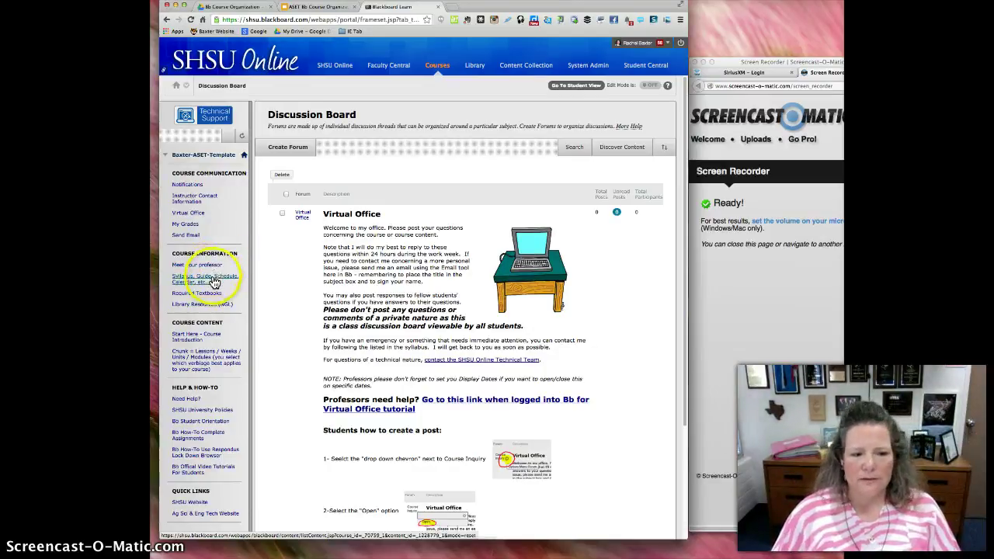
Open the Syllabus, Guide, Schedule, Calendar page and turn on Edit Mode for the course
{"action": "left_click", "coordinate": [213, 280]}
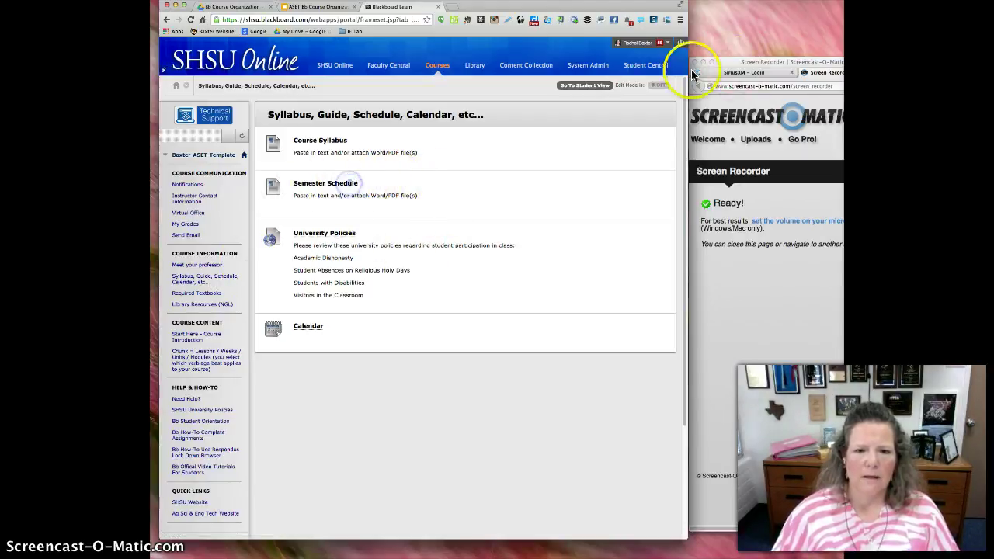
{"action": "left_click", "coordinate": [660, 87]}
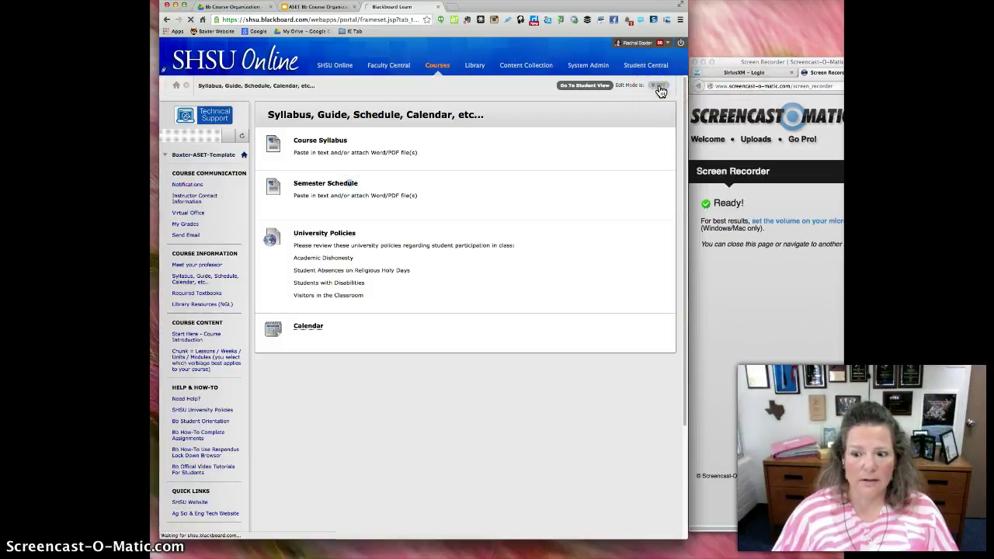
Turn on Edit Mode for the course and view the editing options of the Semester Schedule item
{"action": "left_click", "coordinate": [660, 87]}
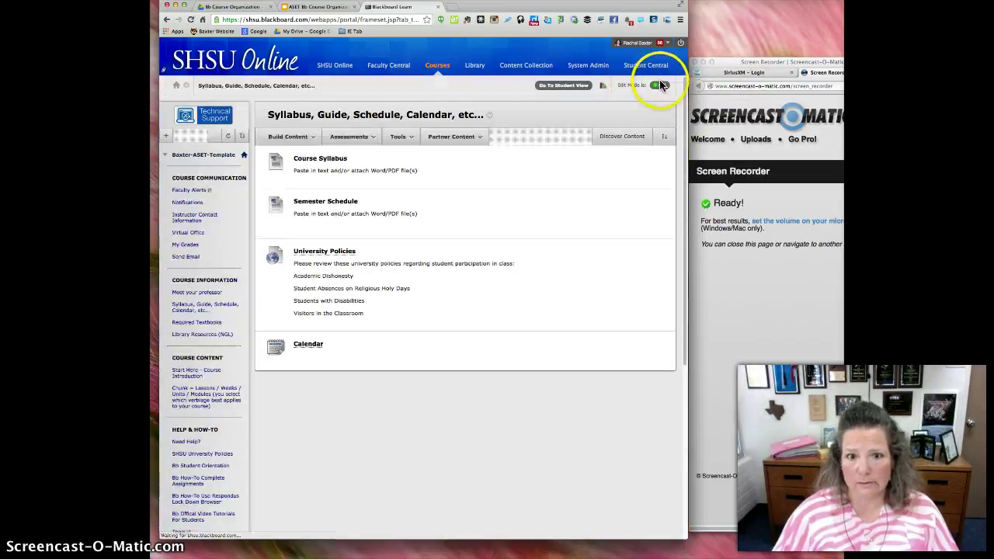
{"action": "left_click", "coordinate": [362, 203]}
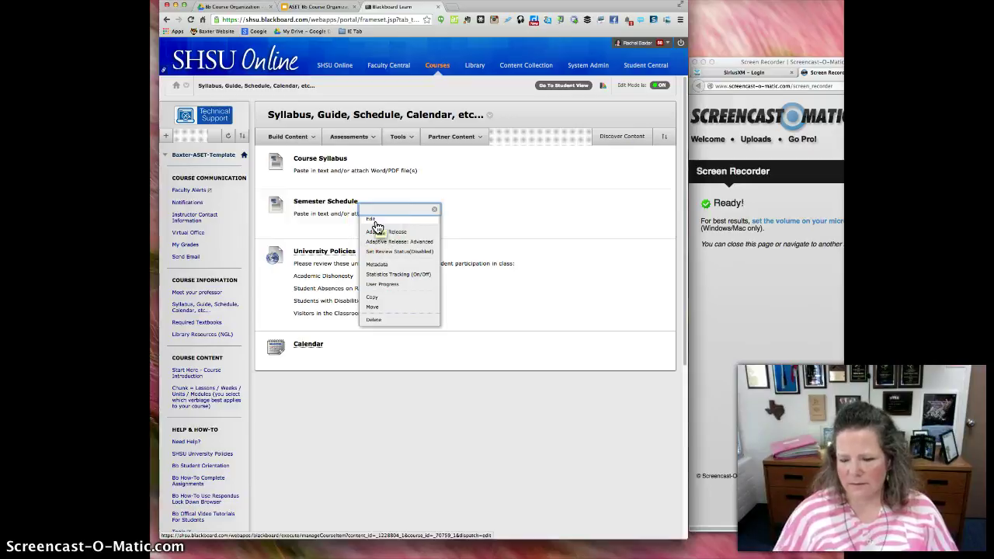
{"action": "left_click", "coordinate": [339, 403]}
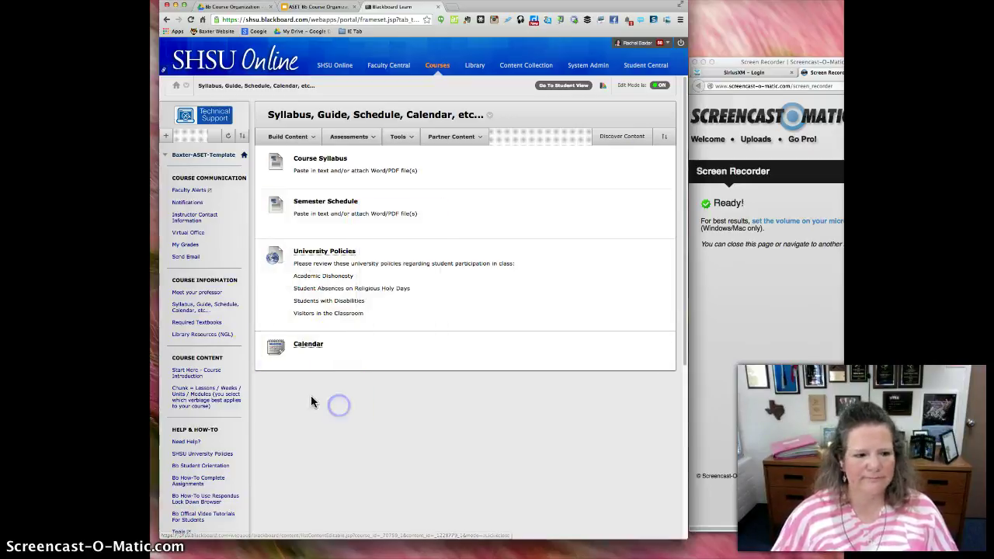
Open the Required Textbooks page and look through the tools that can be added to it
{"action": "left_click", "coordinate": [204, 323]}
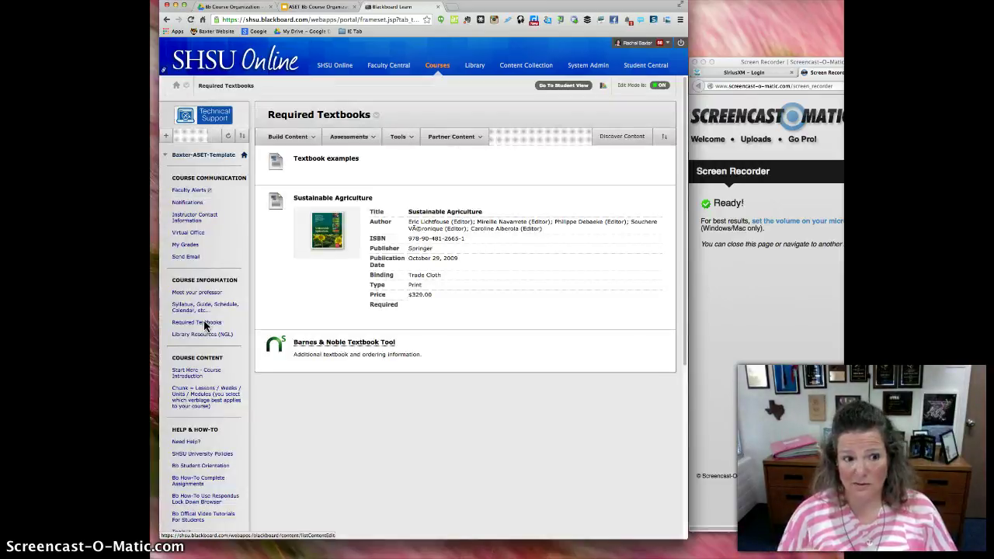
{"action": "left_click", "coordinate": [403, 137]}
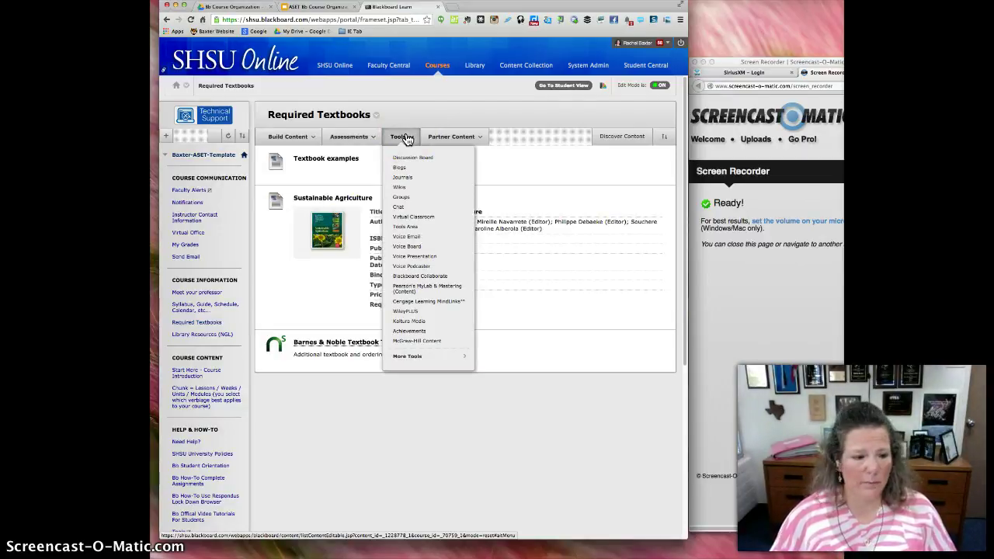
{"action": "left_click", "coordinate": [312, 431]}
{"action": "left_click", "coordinate": [200, 402]}
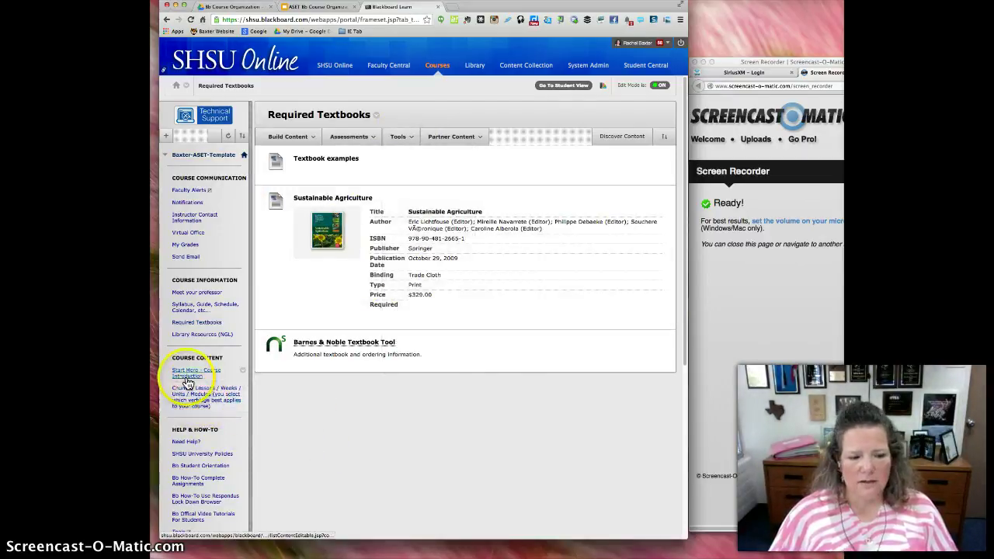
Open the Start Here - Course Introduction page and review the intro video item and the sample Course Welcome Letter
{"action": "left_click", "coordinate": [186, 375]}
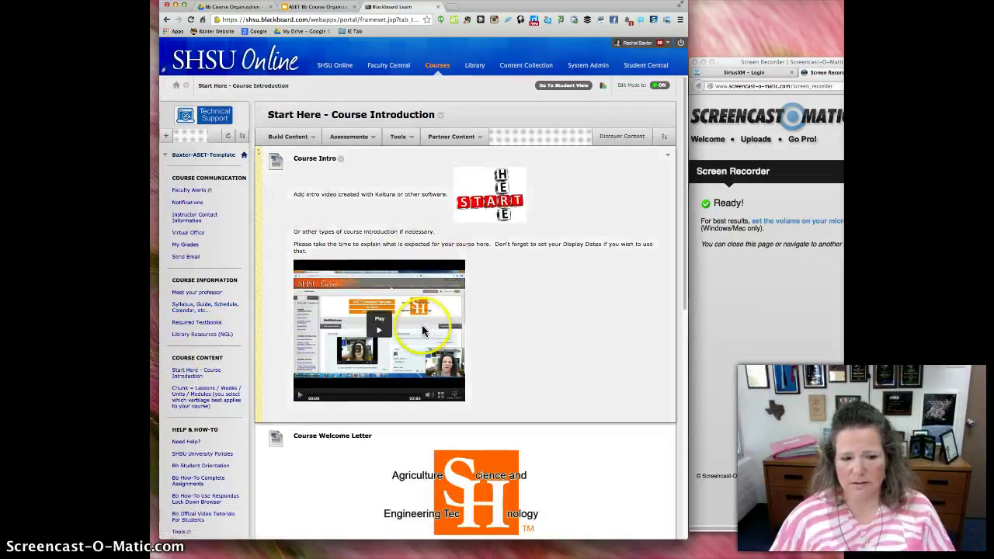
{"action": "scroll", "coordinate": [409, 287], "scroll_direction": "down", "scroll_amount": 3}
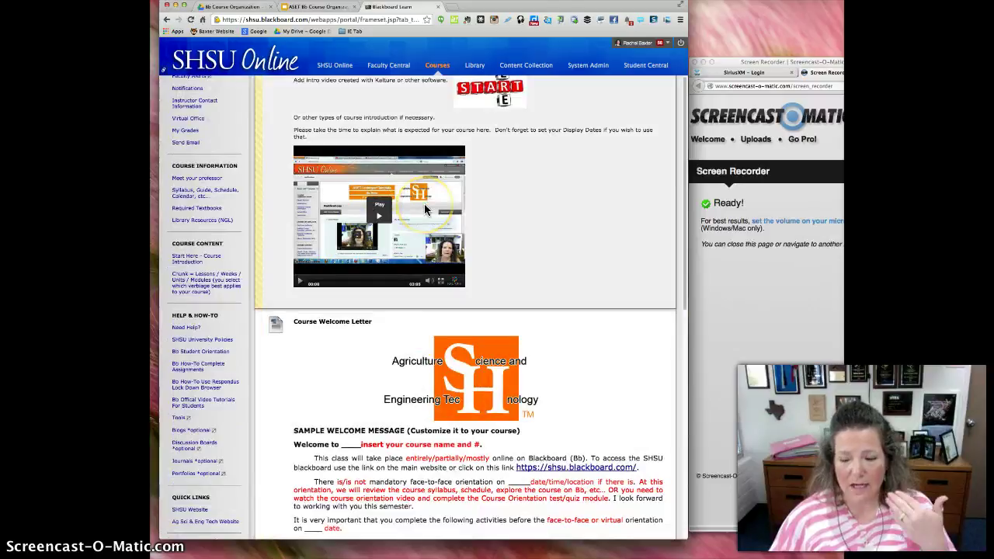
{"action": "scroll", "coordinate": [441, 308], "scroll_direction": "down", "scroll_amount": 5}
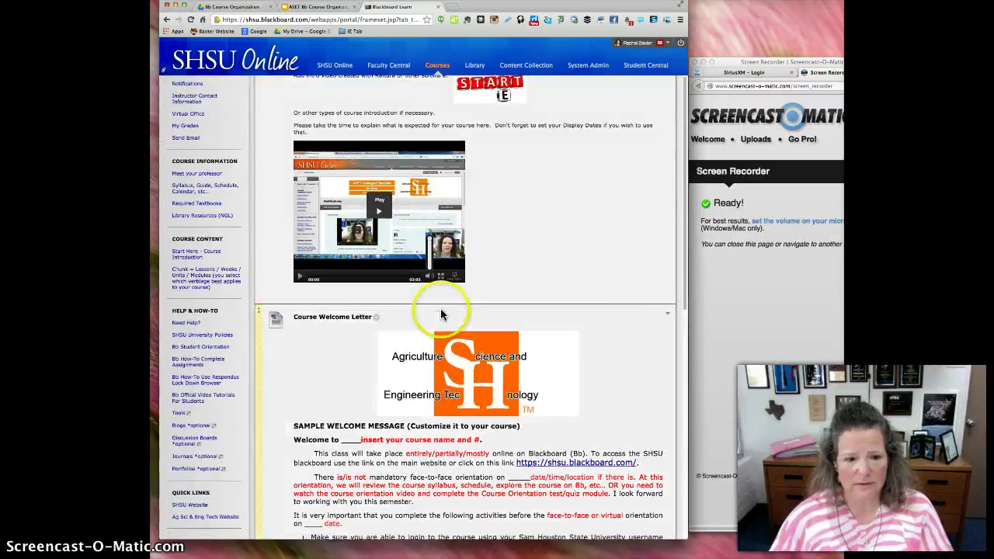
{"action": "scroll", "coordinate": [440, 308], "scroll_direction": "down", "scroll_amount": 4}
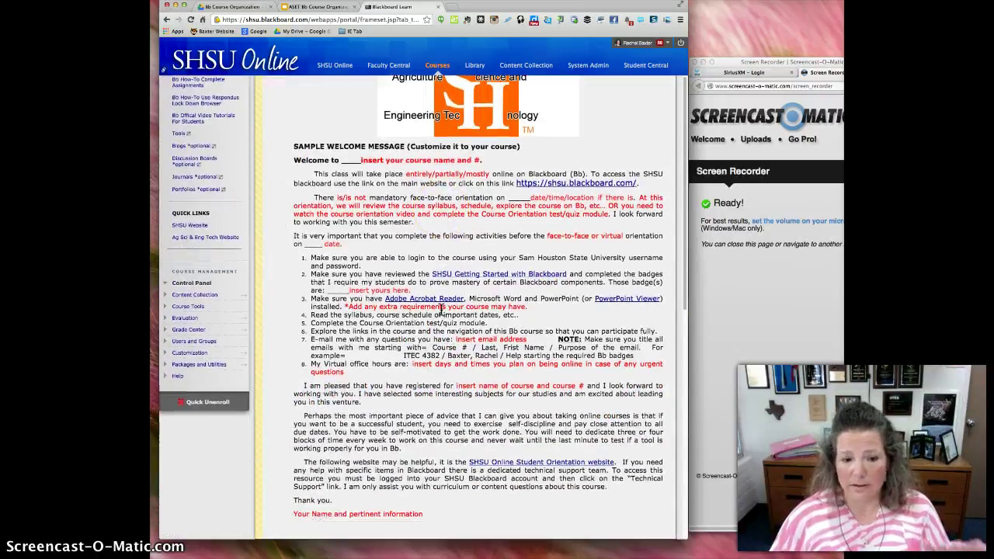
Open the Lesson/Week/Unit/Module 1 (Aug 27-29) learning module and review its overview, professor help items, example quiz, assignment and modules link
{"action": "left_click", "coordinate": [303, 502]}
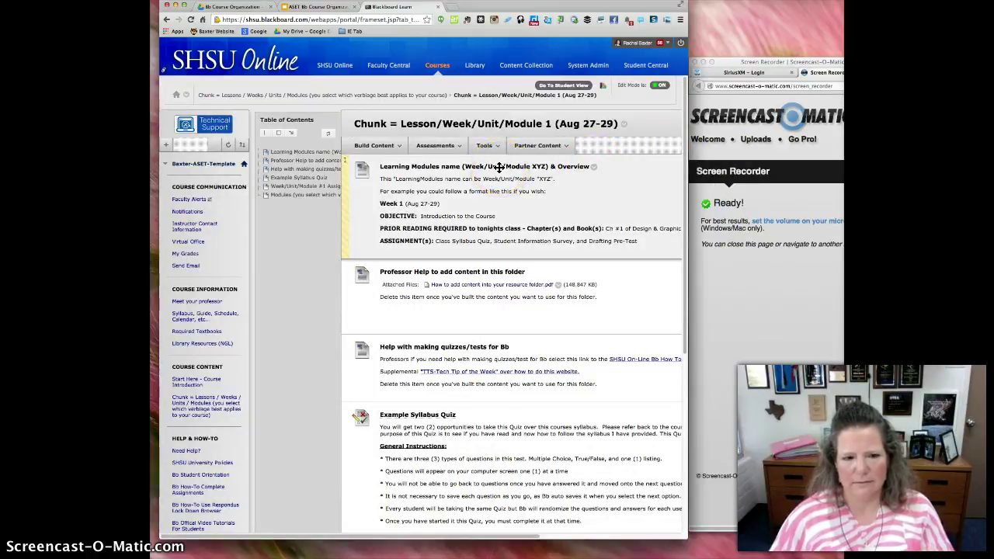
{"action": "scroll", "coordinate": [353, 208], "scroll_direction": "down", "scroll_amount": 3}
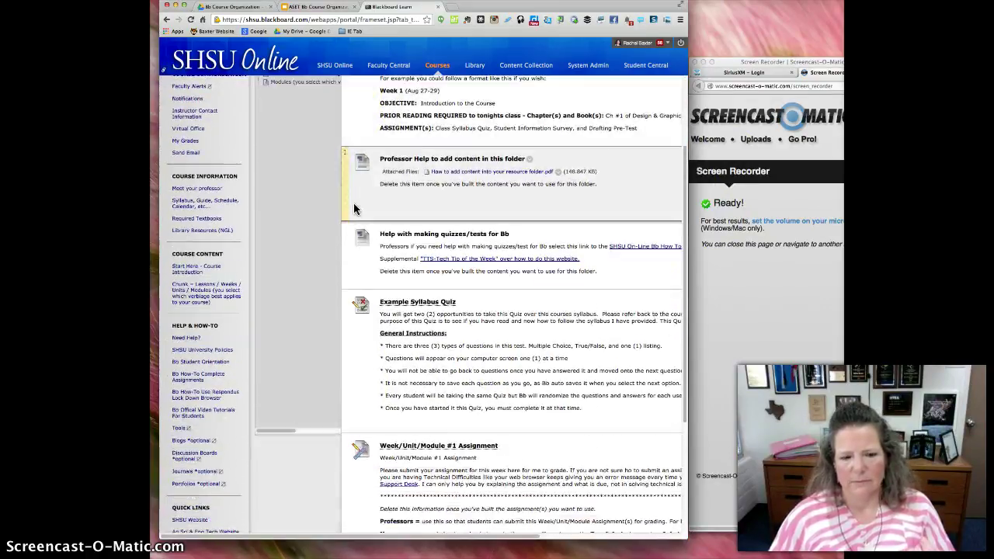
{"action": "scroll", "coordinate": [353, 208], "scroll_direction": "down", "scroll_amount": 5}
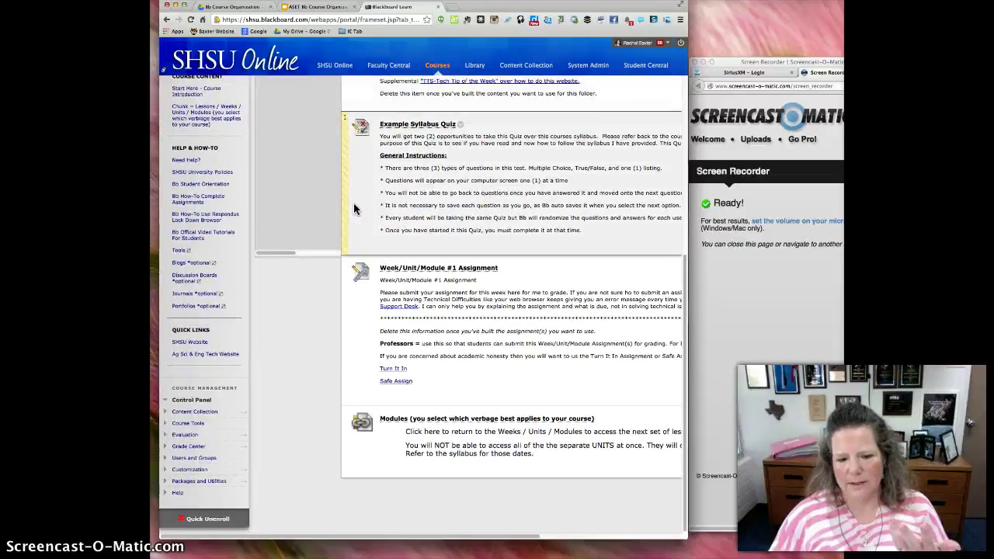
{"action": "scroll", "coordinate": [448, 290], "scroll_direction": "up", "scroll_amount": 8}
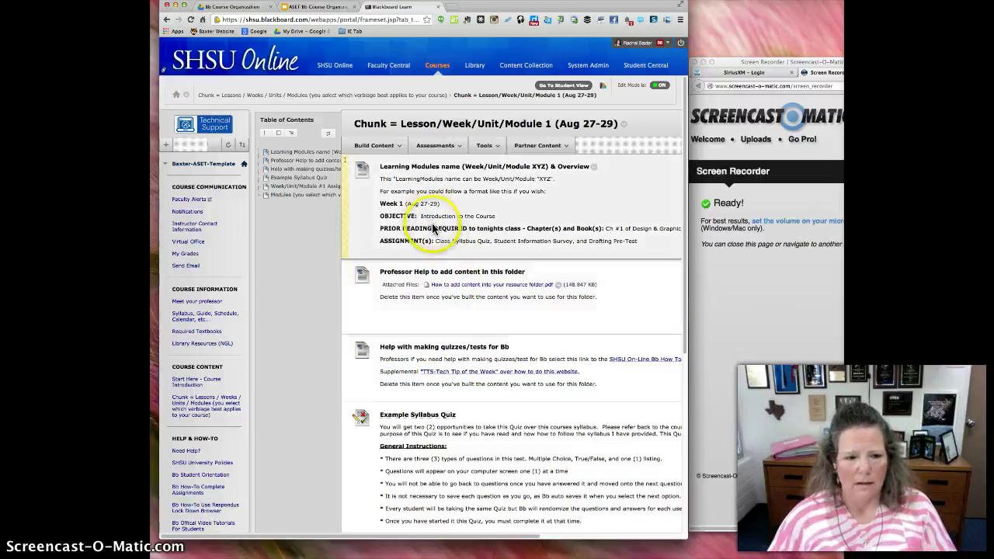
{"action": "scroll", "coordinate": [462, 255], "scroll_direction": "down", "scroll_amount": 1}
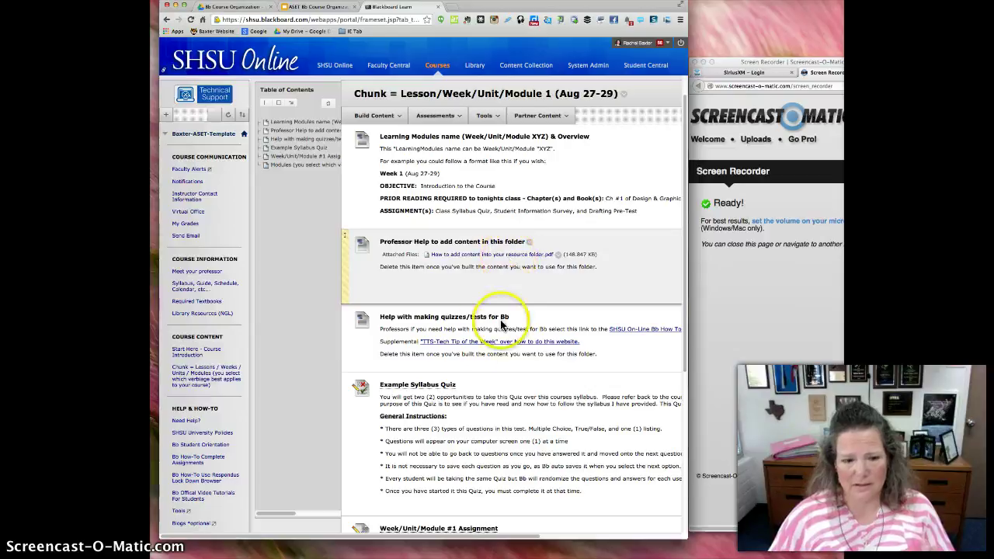
{"action": "scroll", "coordinate": [586, 324], "scroll_direction": "down", "scroll_amount": 1}
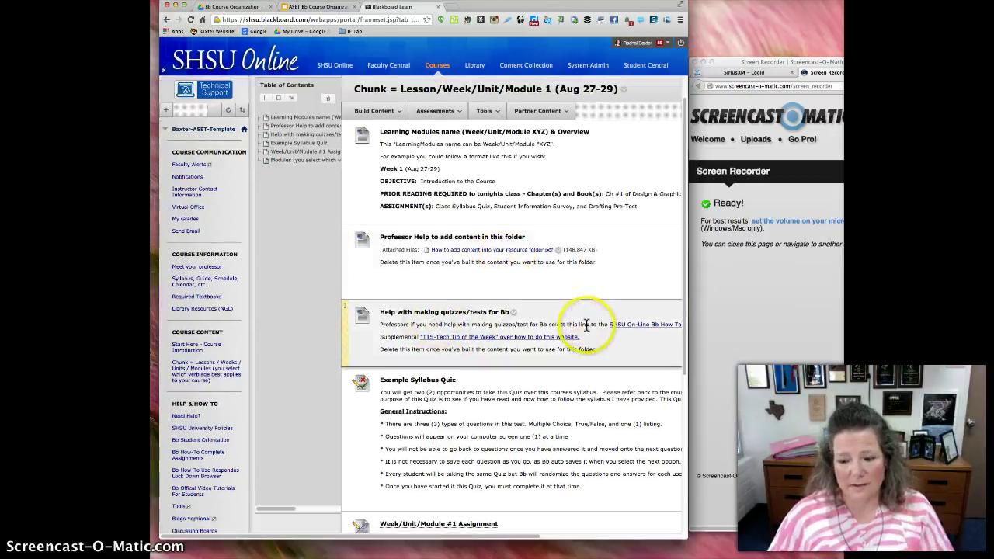
{"action": "scroll", "coordinate": [590, 326], "scroll_direction": "down", "scroll_amount": 3}
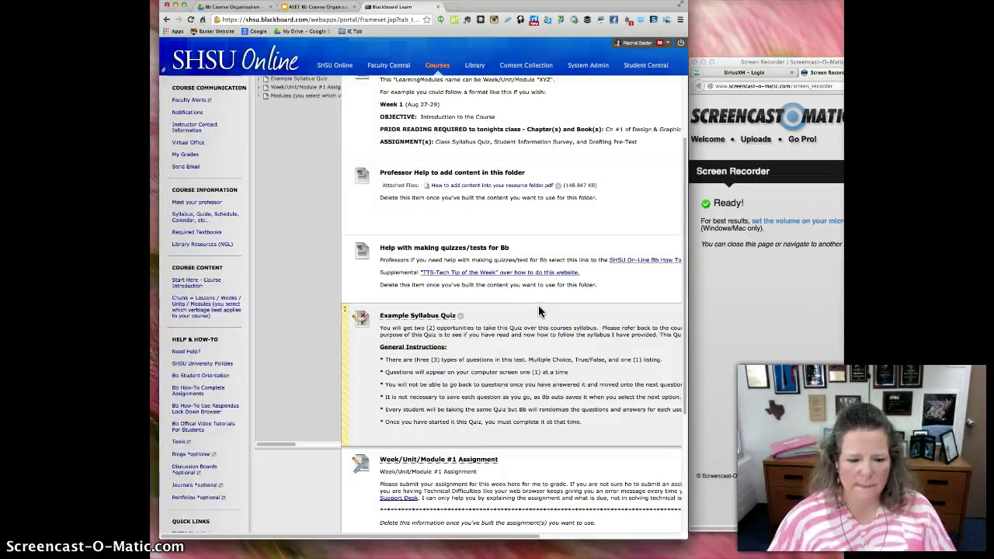
{"action": "scroll", "coordinate": [539, 312], "scroll_direction": "down", "scroll_amount": 5}
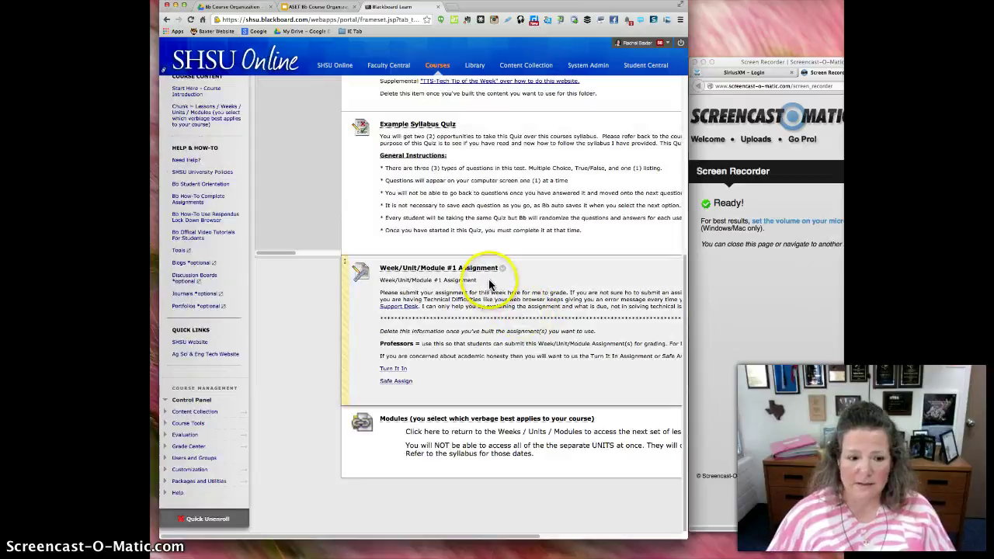
{"action": "scroll", "coordinate": [473, 370], "scroll_direction": "up", "scroll_amount": 8}
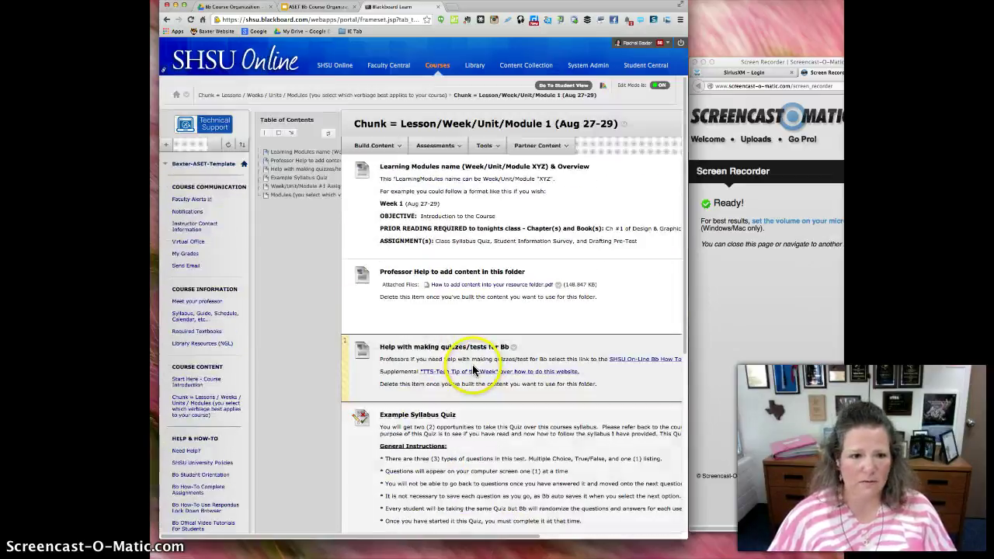
Switch to the student view and open Module 1 (Aug 27-29) from the Lessons / Weeks / Units / Modules page
{"action": "left_click", "coordinate": [570, 86]}
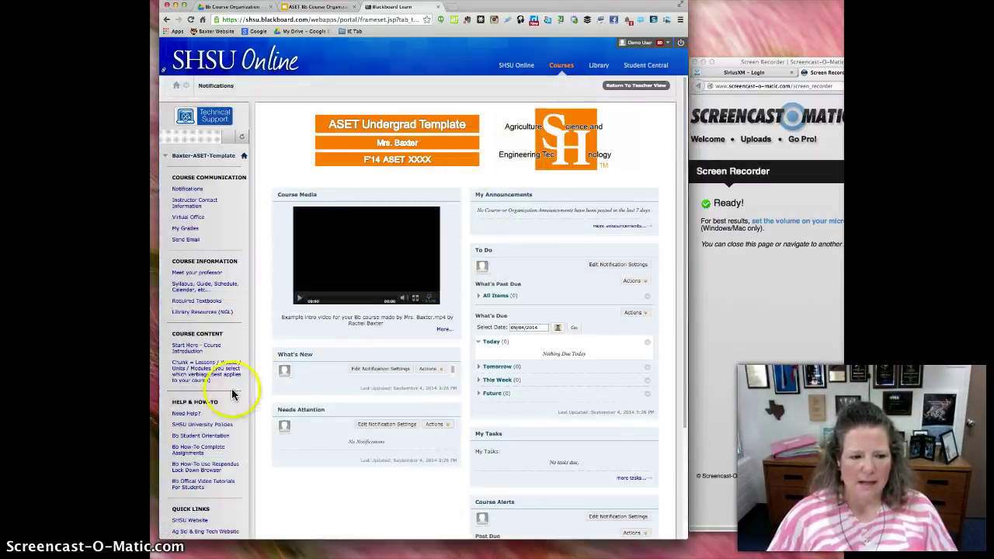
{"action": "left_click", "coordinate": [206, 376]}
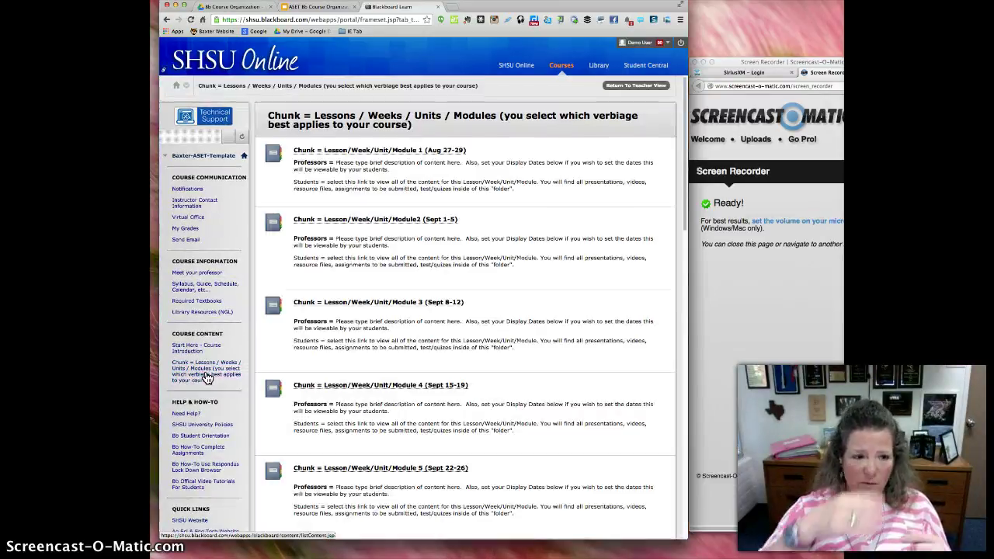
{"action": "left_click", "coordinate": [326, 153]}
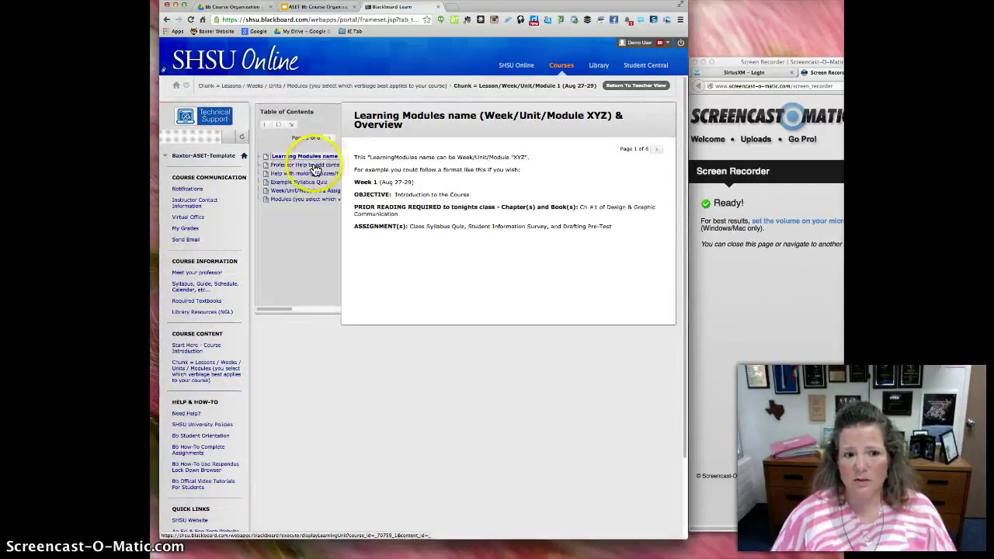
Advance from the module's overview to its "Professor Help to add content in this folder" page
{"action": "left_click", "coordinate": [315, 168]}
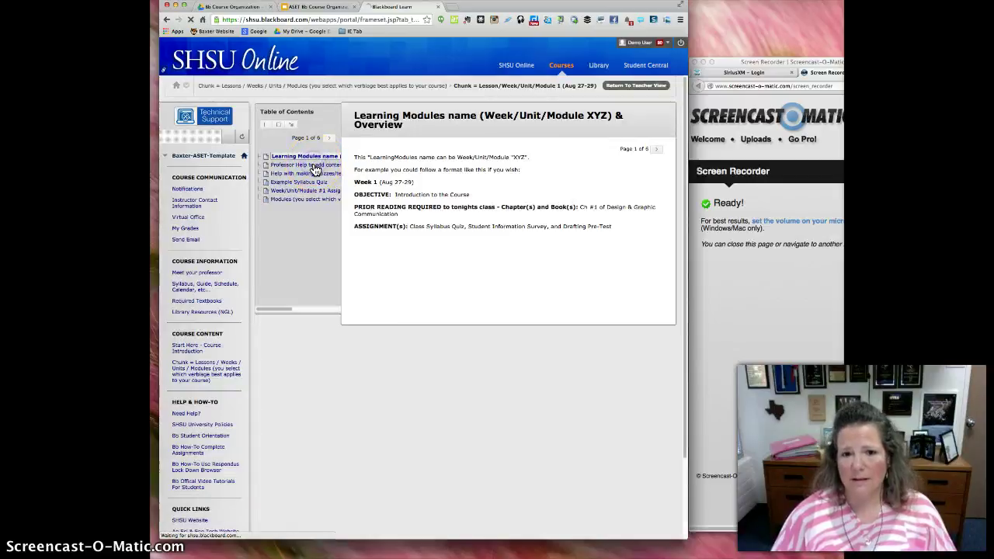
{"action": "left_click", "coordinate": [657, 149]}
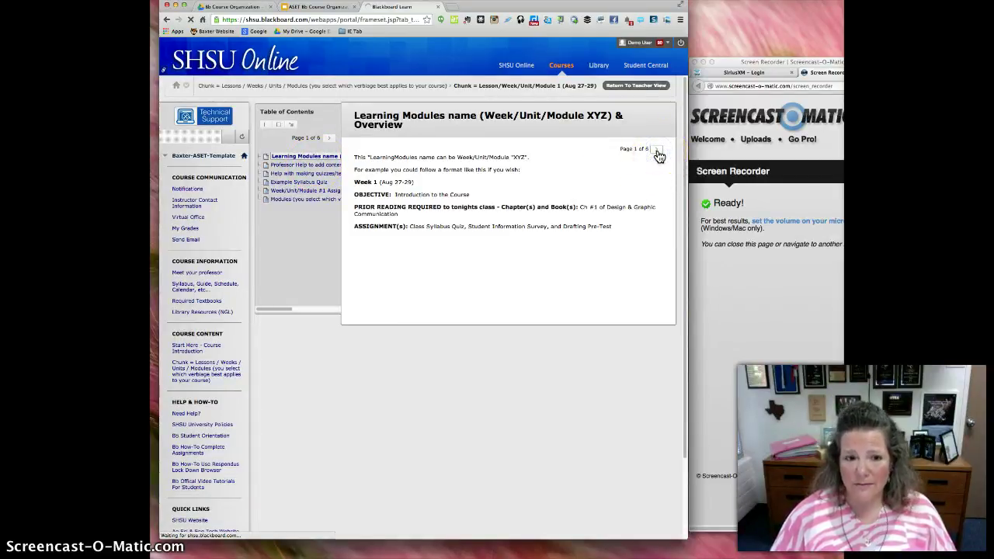
{"action": "left_click", "coordinate": [652, 151]}
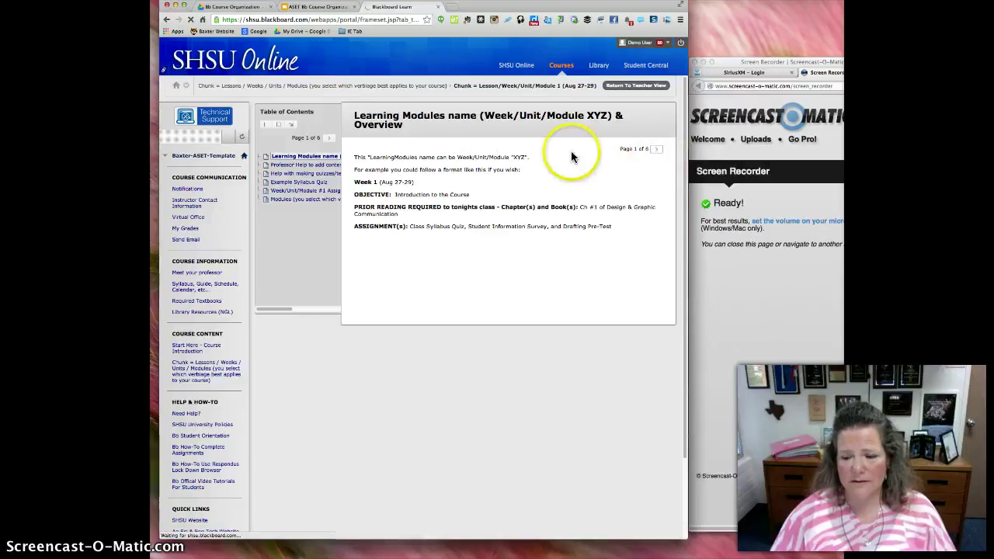
{"action": "left_click", "coordinate": [477, 142]}
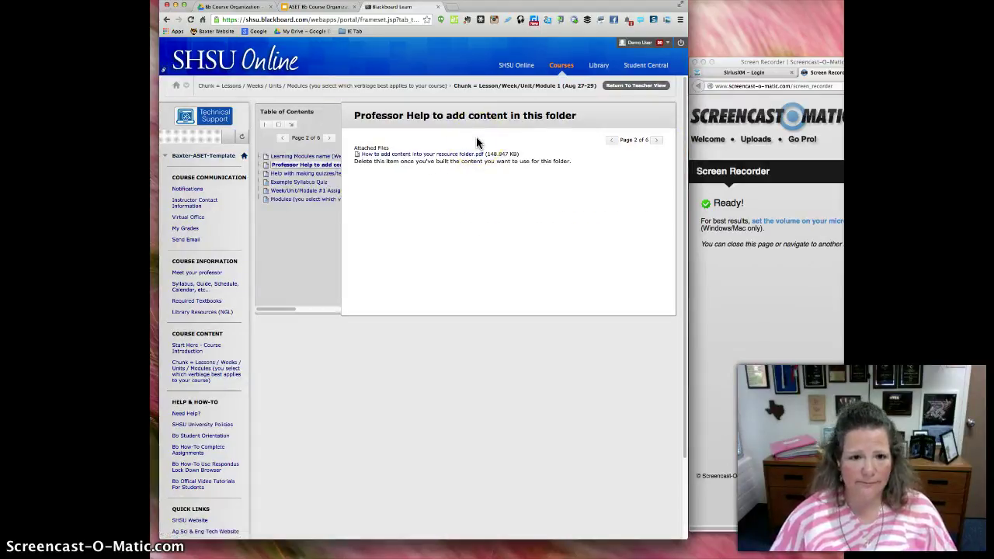
Return to the teacher view and review the Help & How-To links in the course menu
{"action": "left_click", "coordinate": [638, 88]}
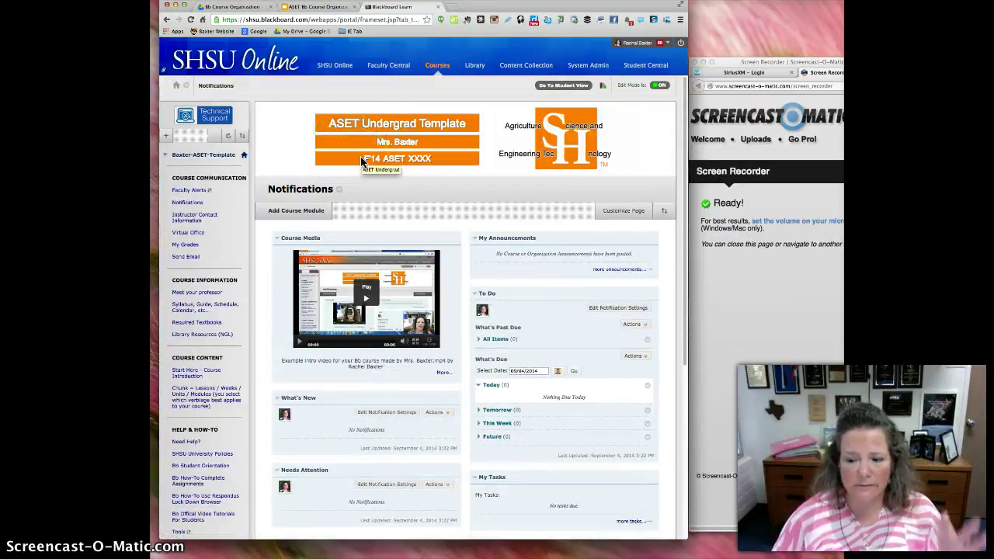
{"action": "scroll", "coordinate": [213, 304], "scroll_direction": "down", "scroll_amount": 2}
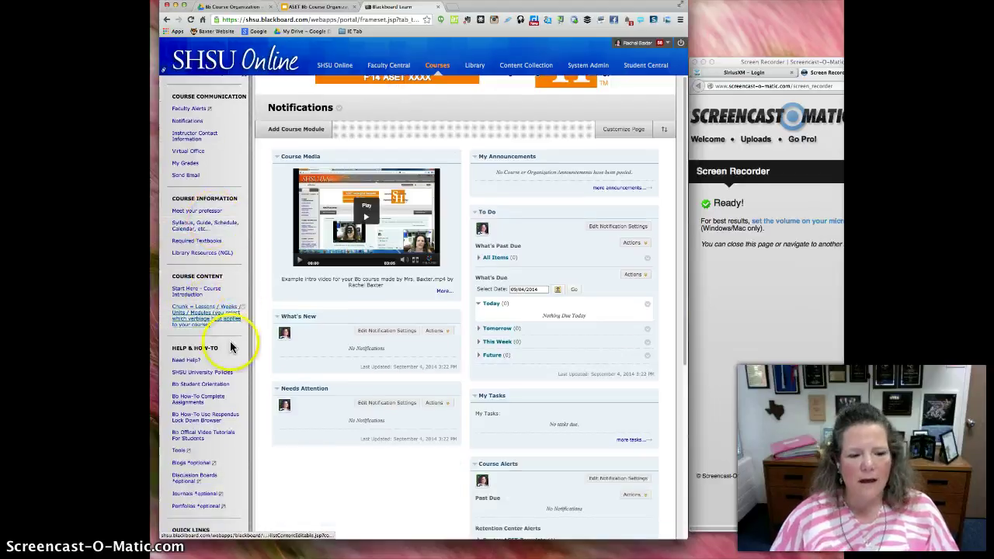
{"action": "scroll", "coordinate": [221, 369], "scroll_direction": "down", "scroll_amount": 1}
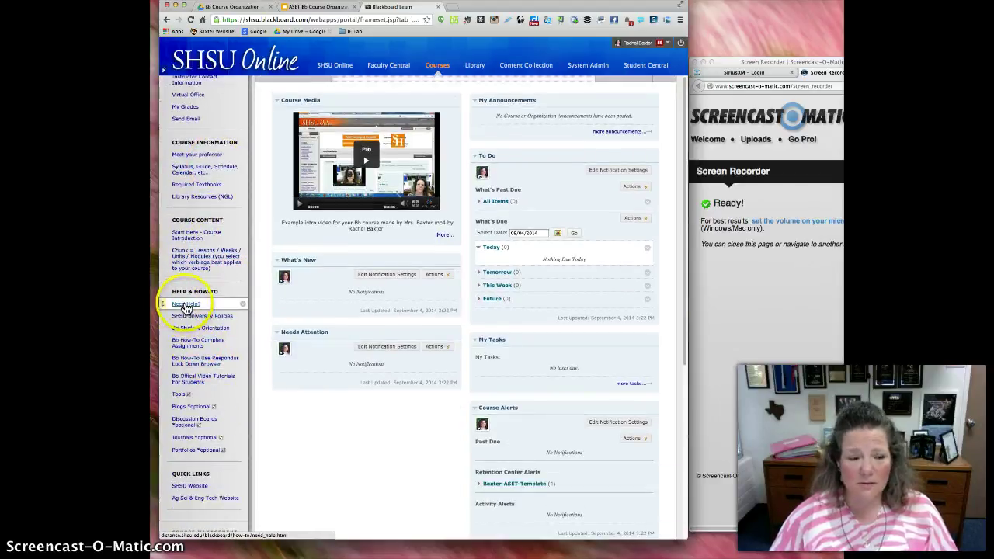
{"action": "scroll", "coordinate": [199, 382], "scroll_direction": "down", "scroll_amount": 1}
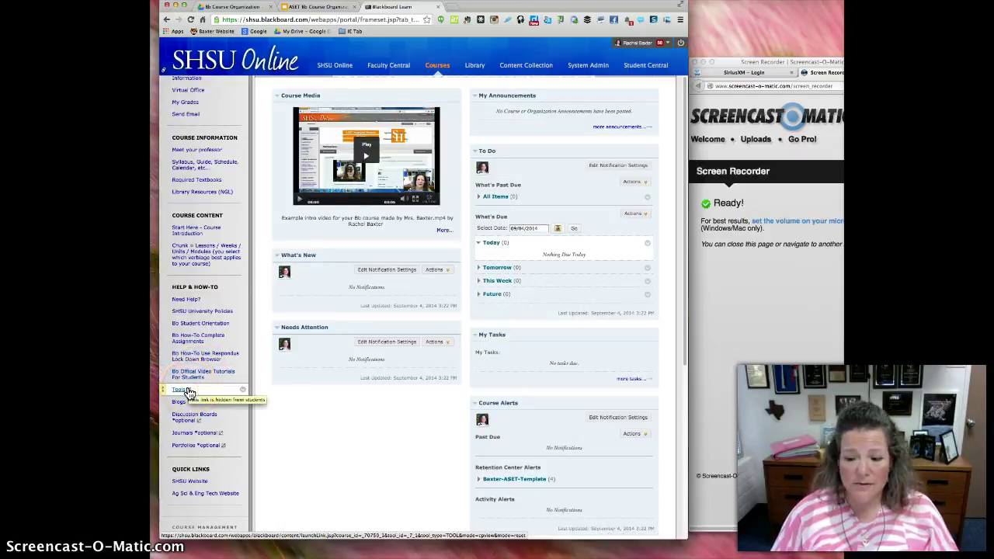
View the options for the hidden Tools link and review the Quick Links section of the course menu
{"action": "left_click", "coordinate": [241, 392]}
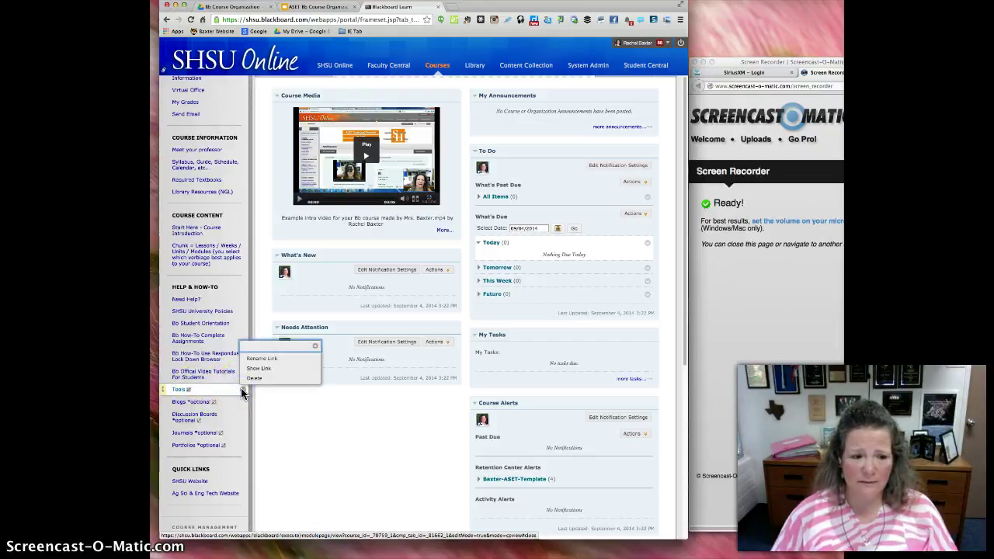
{"action": "left_click", "coordinate": [250, 443]}
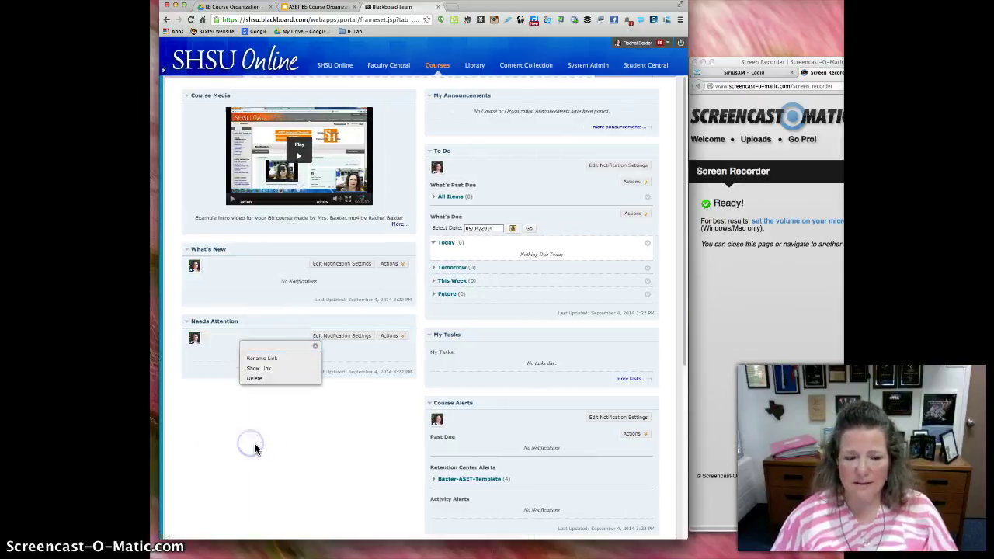
{"action": "left_click", "coordinate": [171, 377]}
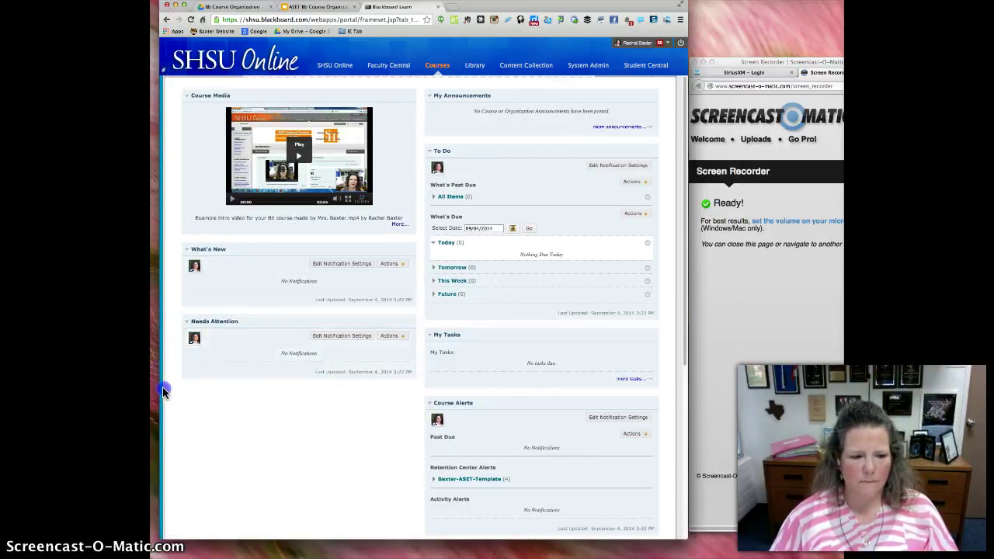
{"action": "left_click", "coordinate": [161, 388]}
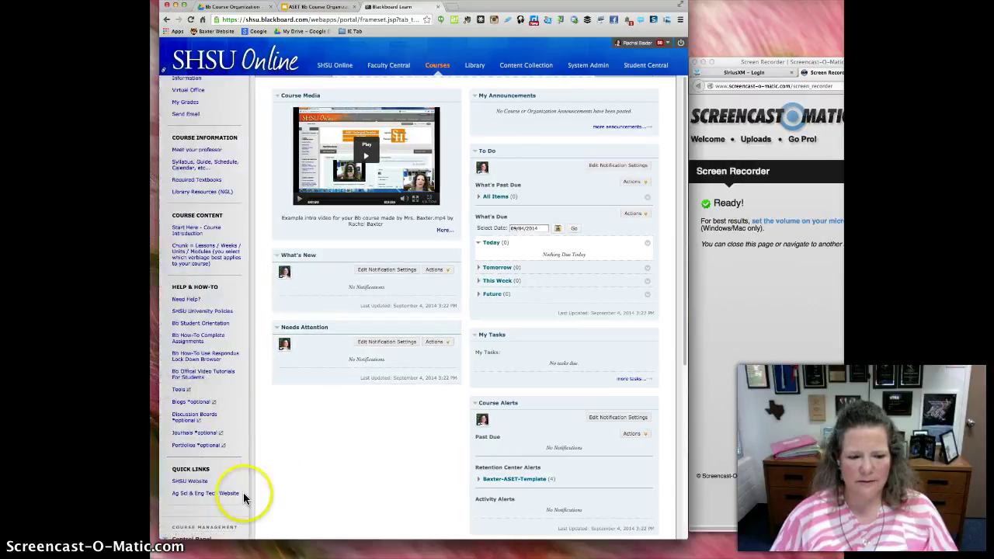
{"action": "scroll", "coordinate": [191, 475], "scroll_direction": "down", "scroll_amount": 2}
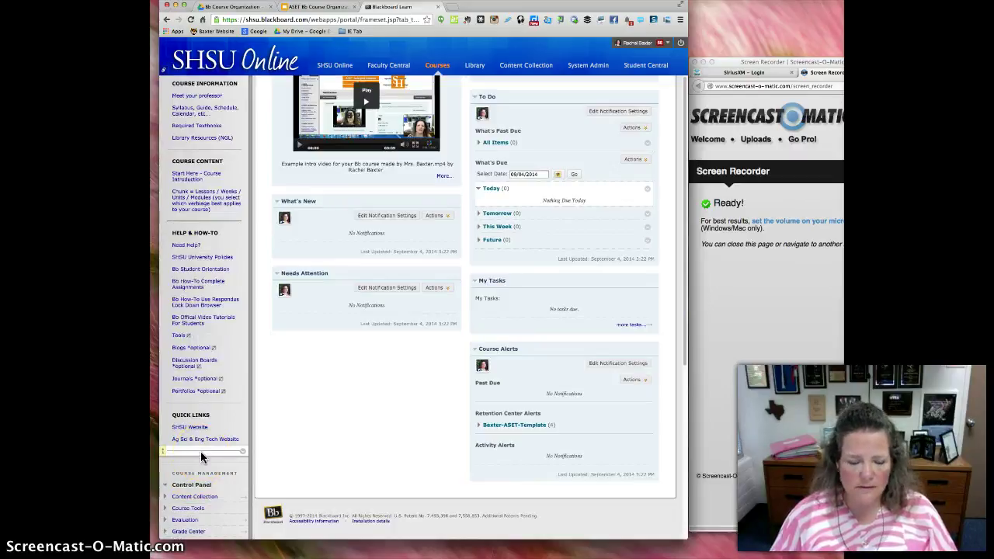
Review the Quick Links and the Control Panel categories at the end of the course menu
{"action": "left_click", "coordinate": [190, 428]}
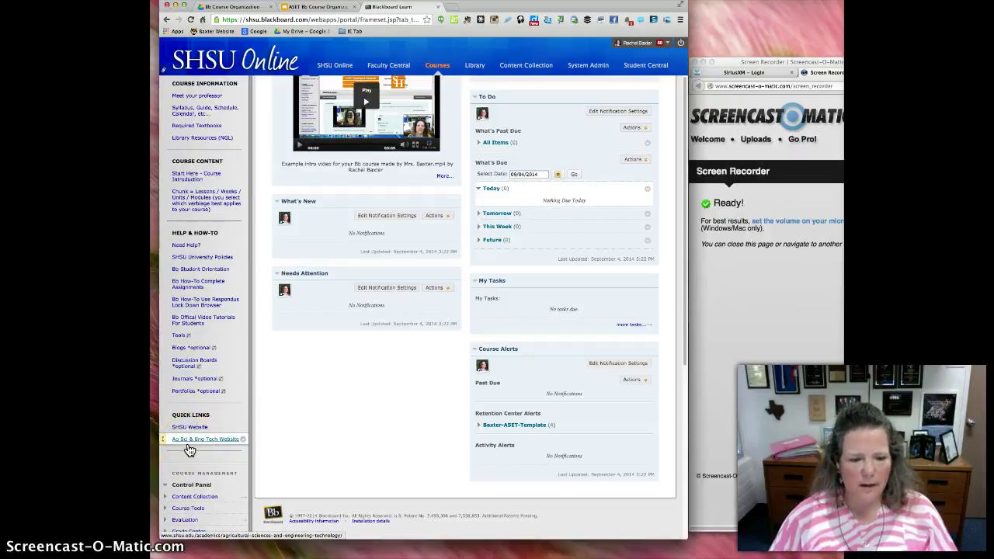
{"action": "scroll", "coordinate": [189, 450], "scroll_direction": "down", "scroll_amount": 3}
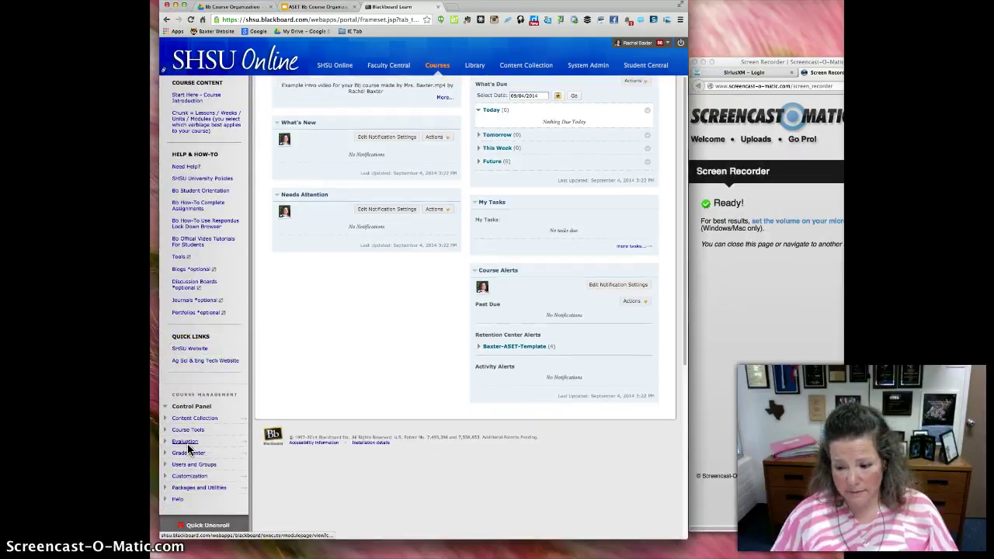
{"action": "left_click", "coordinate": [192, 448]}
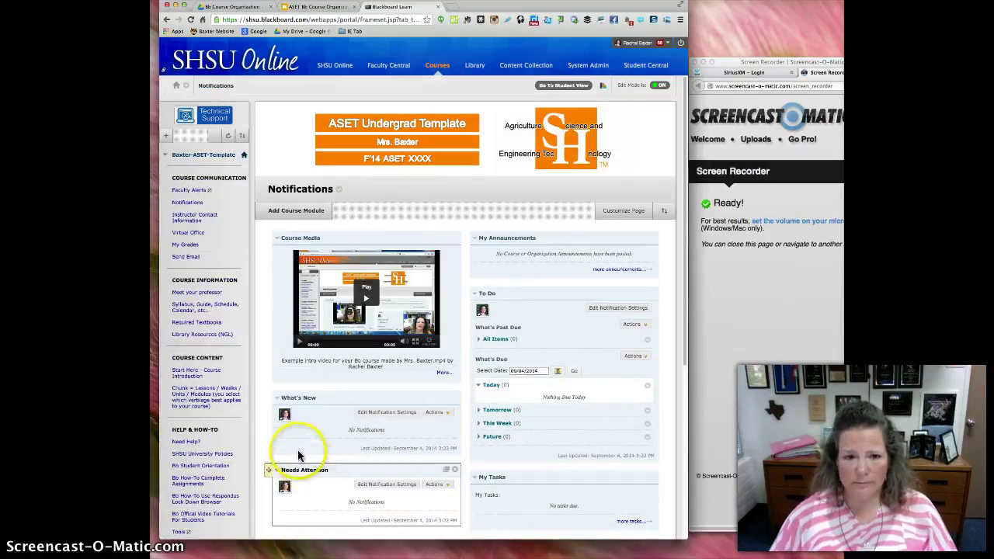
Apply the Citrus theme to the course and check its look down the Notifications page
{"action": "left_click", "coordinate": [602, 86]}
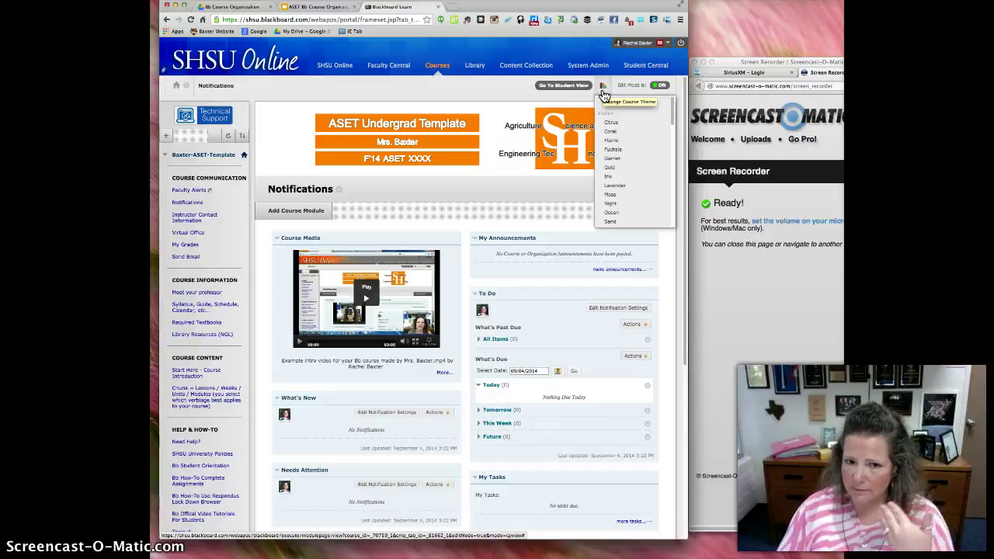
{"action": "left_click", "coordinate": [615, 124]}
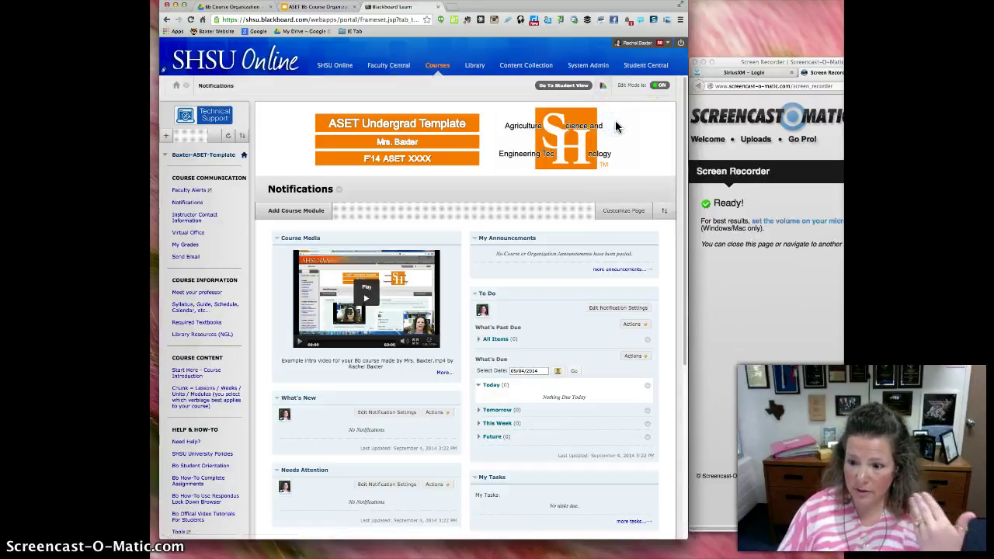
{"action": "scroll", "coordinate": [584, 184], "scroll_direction": "down", "scroll_amount": 2}
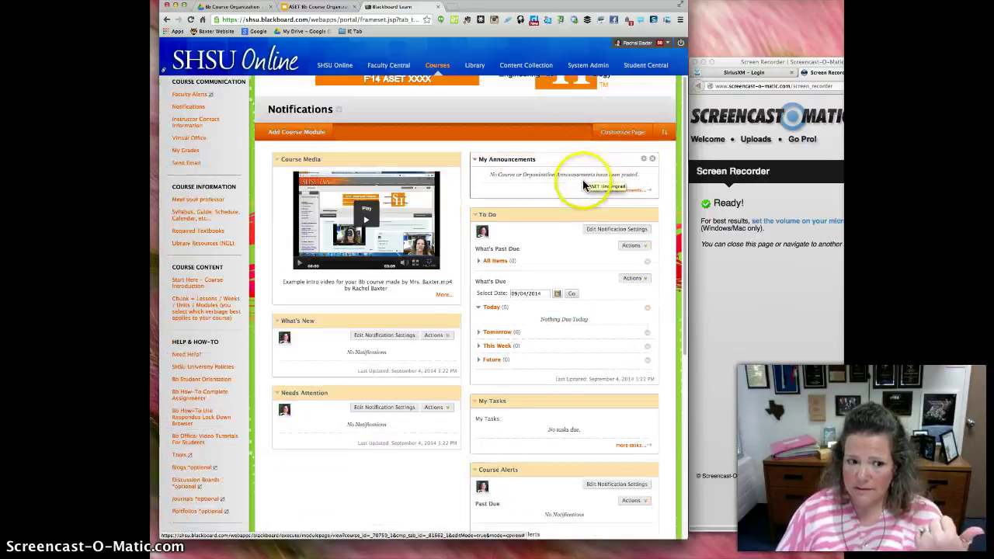
{"action": "scroll", "coordinate": [583, 184], "scroll_direction": "down", "scroll_amount": 5}
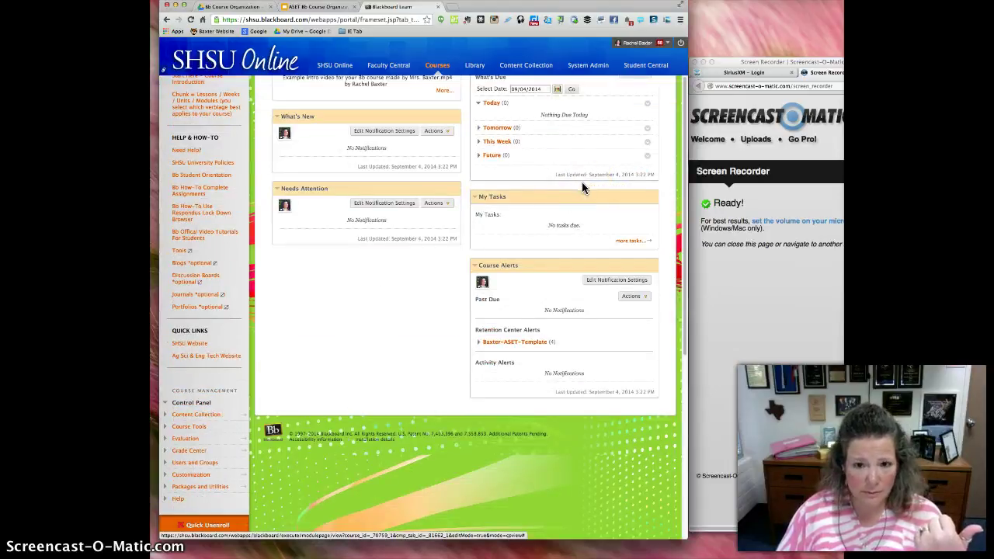
Change the course theme to Lavender and check the restyled Notifications page
{"action": "scroll", "coordinate": [583, 187], "scroll_direction": "up", "scroll_amount": 7}
{"action": "left_click", "coordinate": [603, 88]}
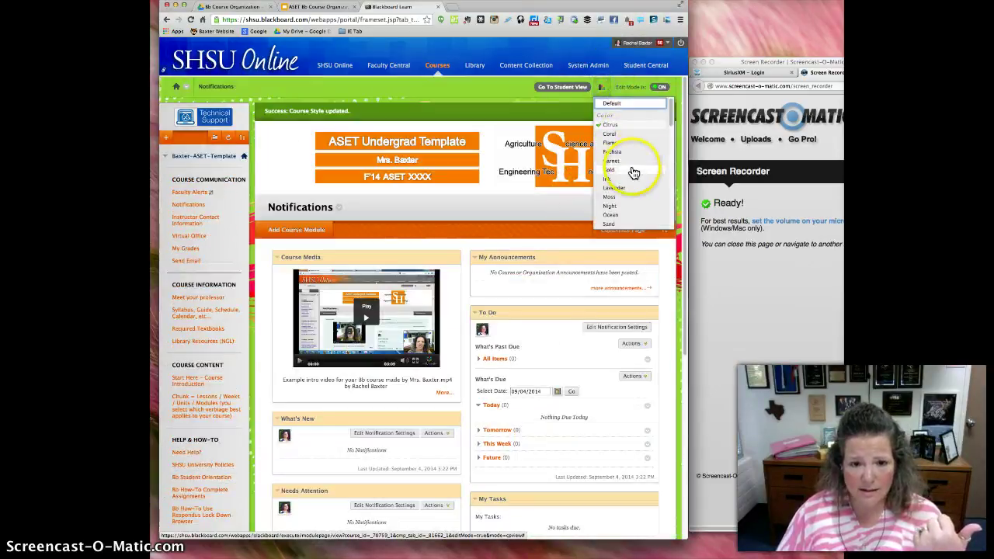
{"action": "left_click", "coordinate": [626, 190]}
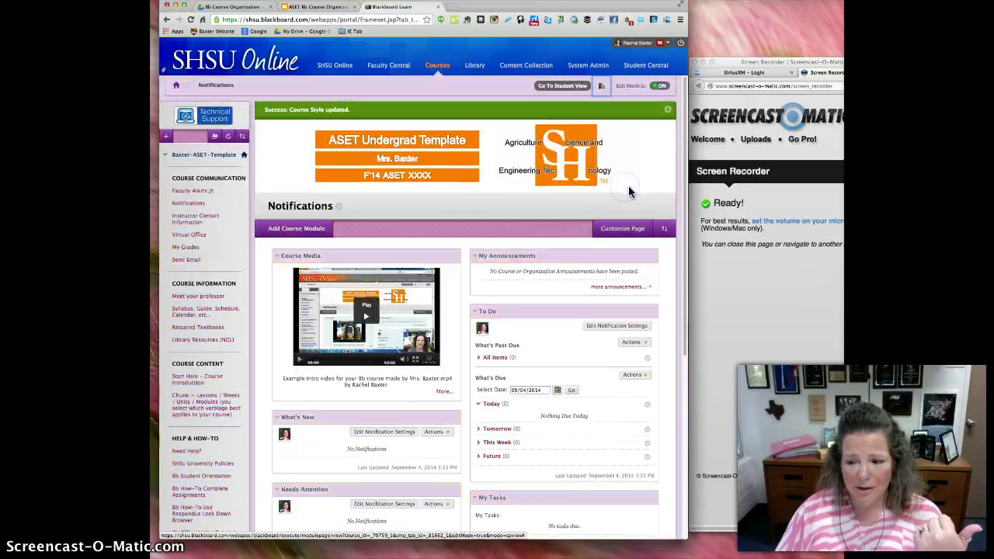
{"action": "left_click", "coordinate": [520, 166]}
{"action": "scroll", "coordinate": [512, 164], "scroll_direction": "down", "scroll_amount": 5}
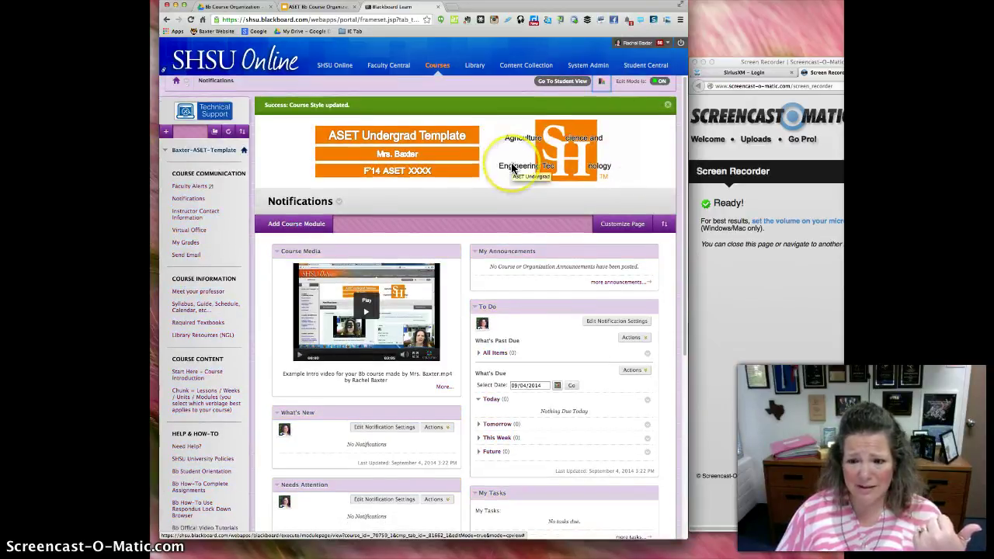
Change the course theme to Moss and check the page down to the Control Panel
{"action": "scroll", "coordinate": [511, 162], "scroll_direction": "up", "scroll_amount": 5}
{"action": "left_click", "coordinate": [601, 85]}
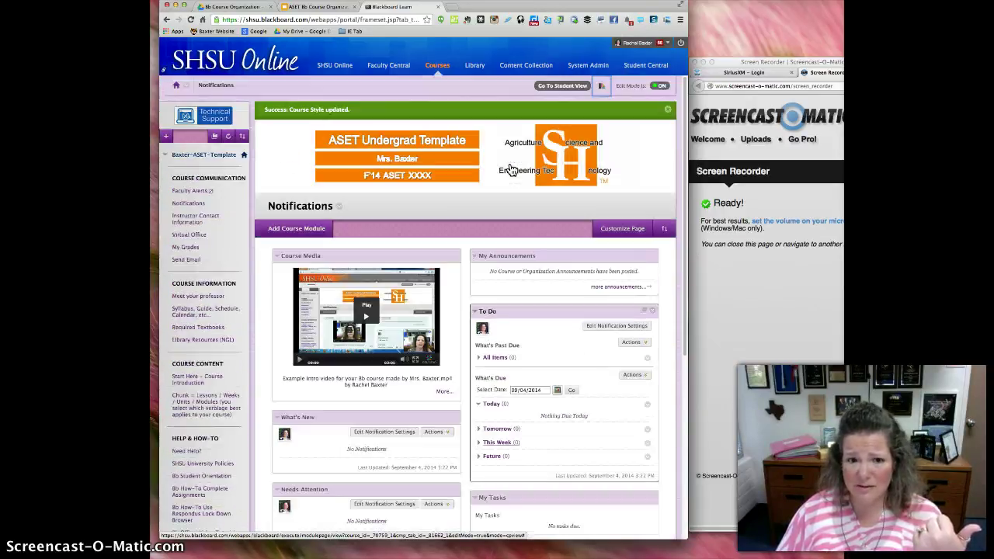
{"action": "left_click", "coordinate": [600, 84]}
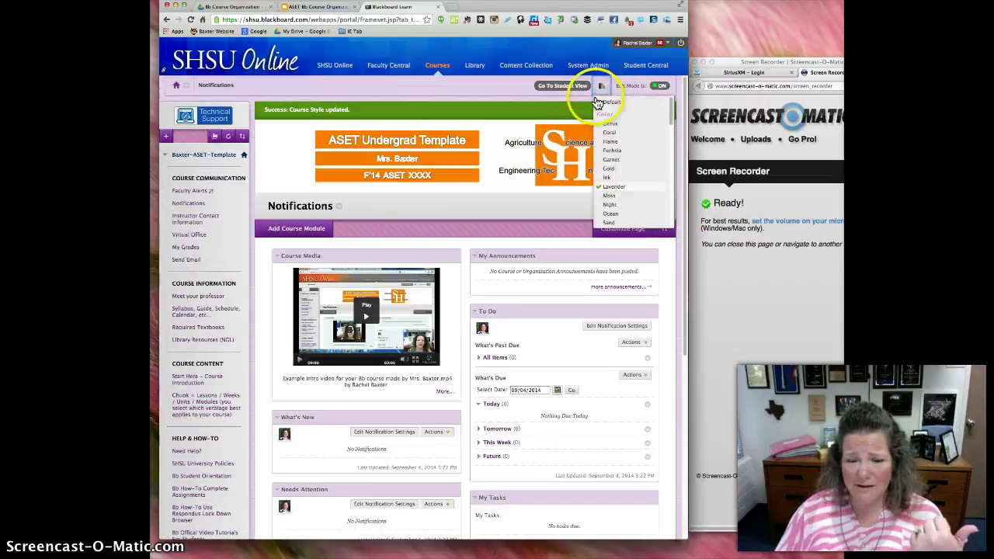
{"action": "left_click", "coordinate": [612, 197]}
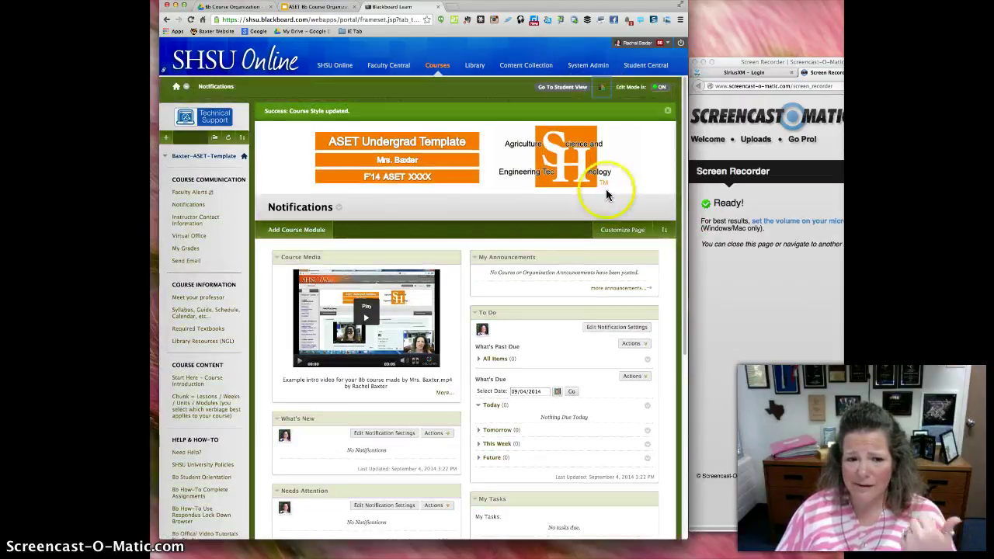
{"action": "scroll", "coordinate": [598, 191], "scroll_direction": "down", "scroll_amount": 5}
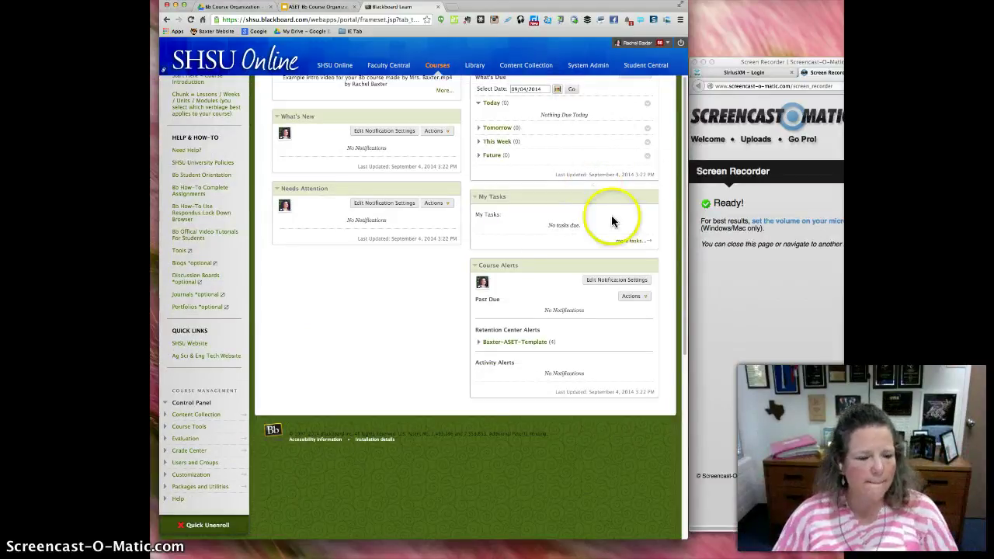
Open the Teaching Style customization settings and view the course entry point choices, keeping Notifications selected
{"action": "left_click", "coordinate": [185, 476]}
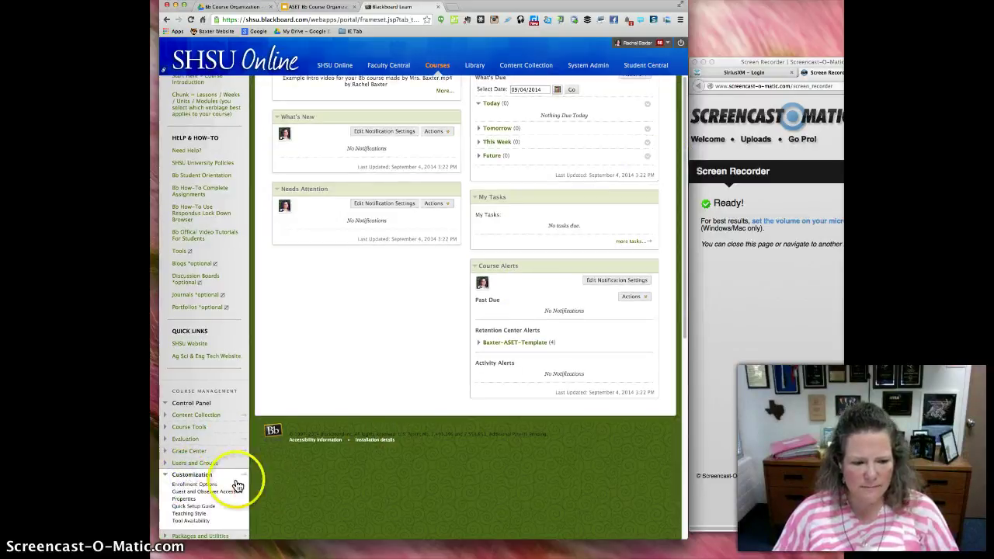
{"action": "left_click", "coordinate": [192, 505]}
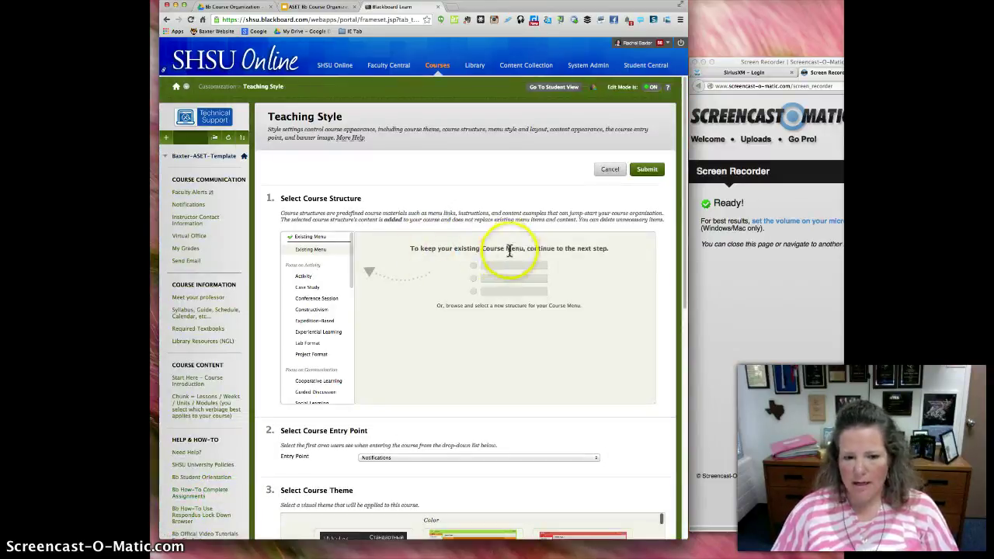
{"action": "scroll", "coordinate": [500, 285], "scroll_direction": "down", "scroll_amount": 3}
{"action": "scroll", "coordinate": [750, 337], "scroll_direction": "right", "scroll_amount": 2}
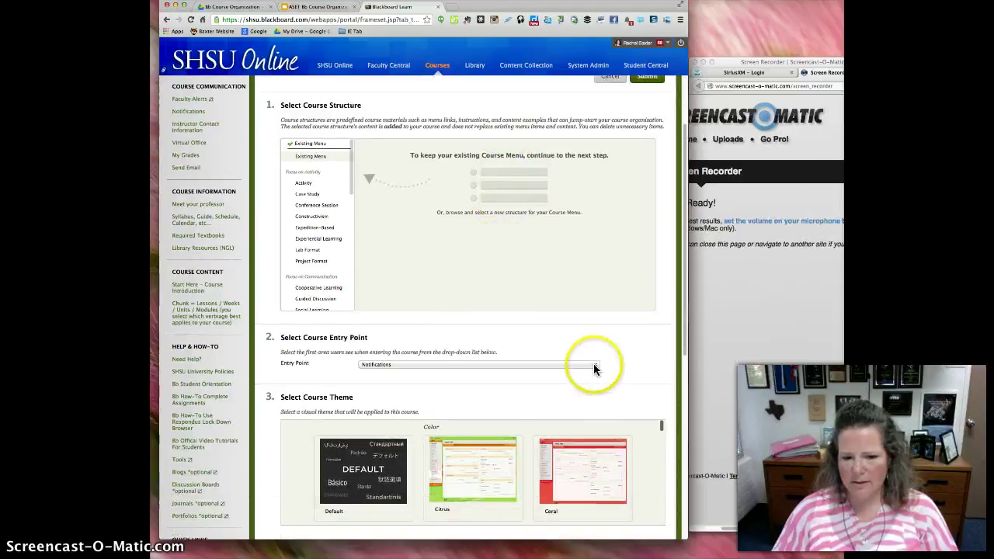
{"action": "left_click", "coordinate": [594, 366]}
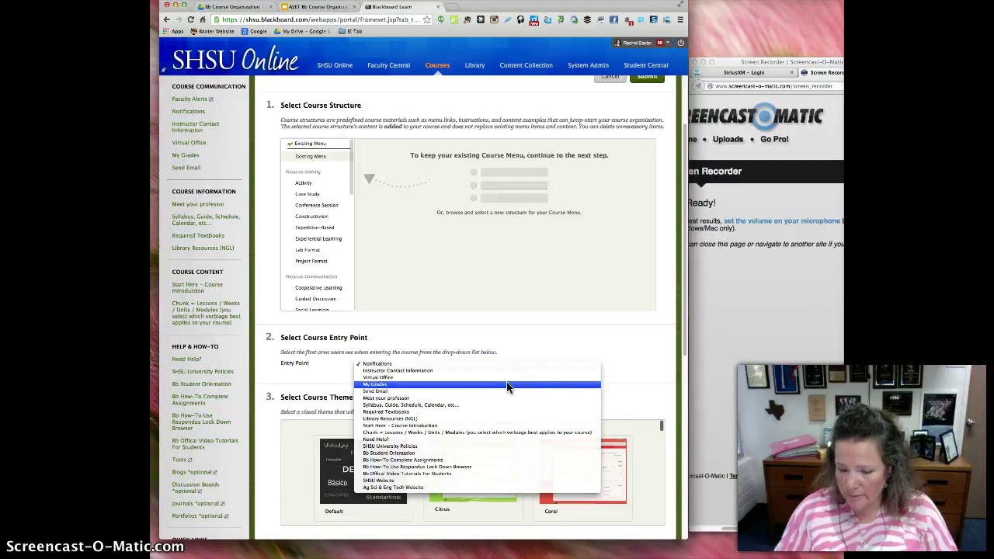
{"action": "left_click", "coordinate": [542, 328]}
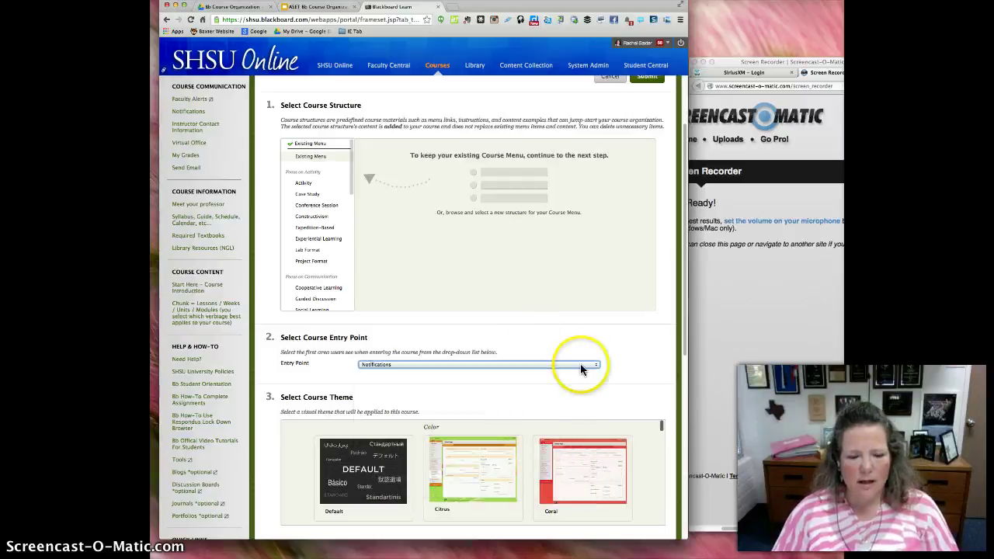
Browse the visual themes offered under Select Course Theme in the Teaching Style settings
{"action": "scroll", "coordinate": [498, 387], "scroll_direction": "down", "scroll_amount": 3}
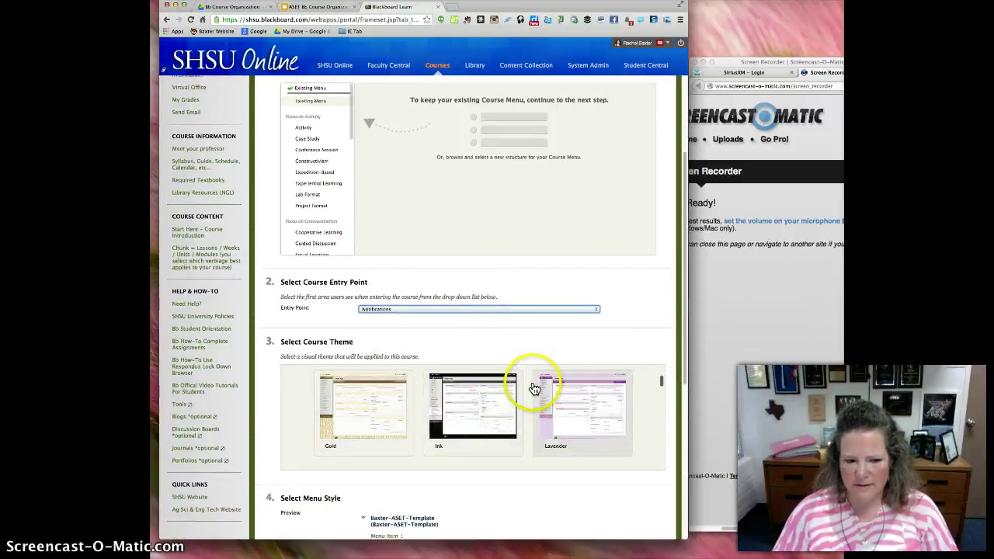
{"action": "scroll", "coordinate": [534, 388], "scroll_direction": "down", "scroll_amount": 3}
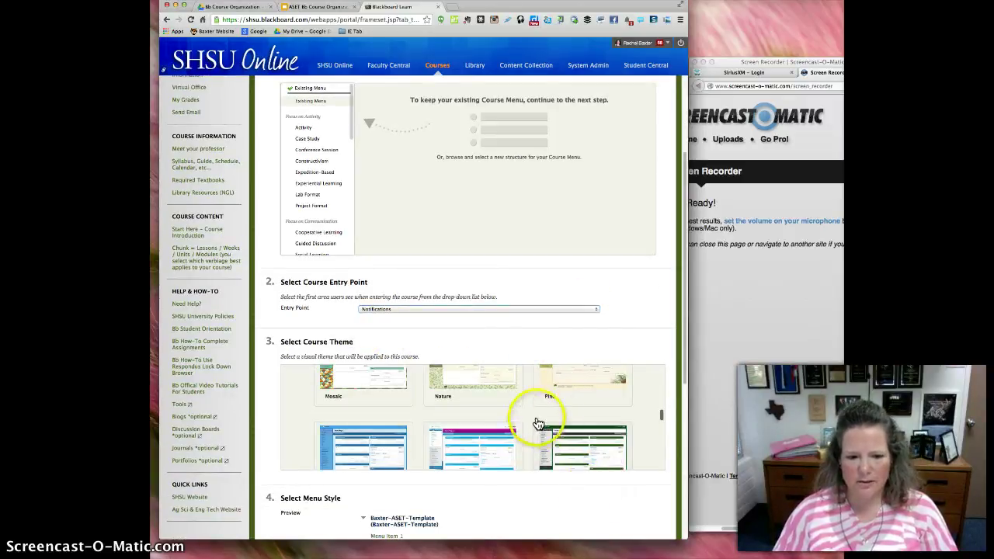
{"action": "scroll", "coordinate": [544, 425], "scroll_direction": "down", "scroll_amount": 2}
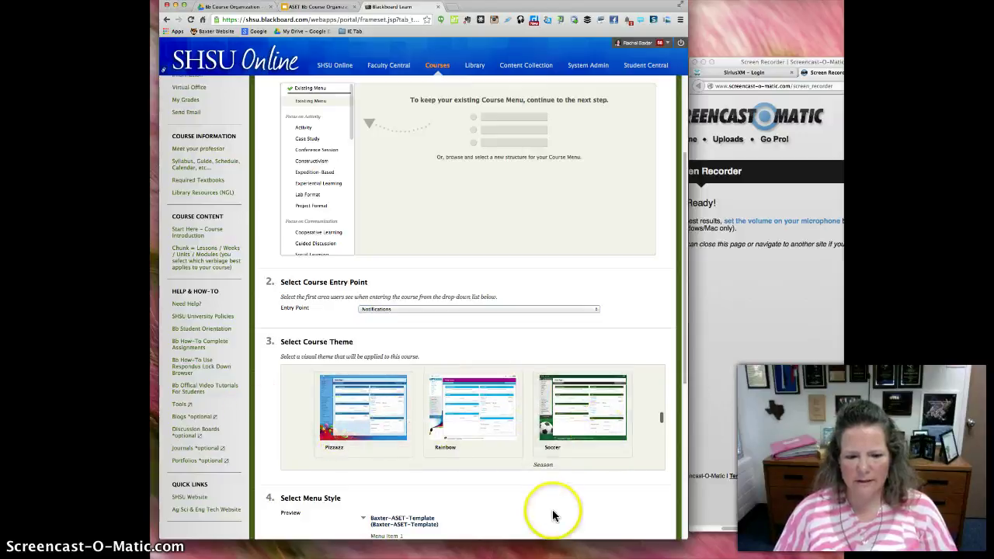
Preview the course menu with the Buttons style and switch it back to Text
{"action": "scroll", "coordinate": [550, 507], "scroll_direction": "down", "scroll_amount": 5}
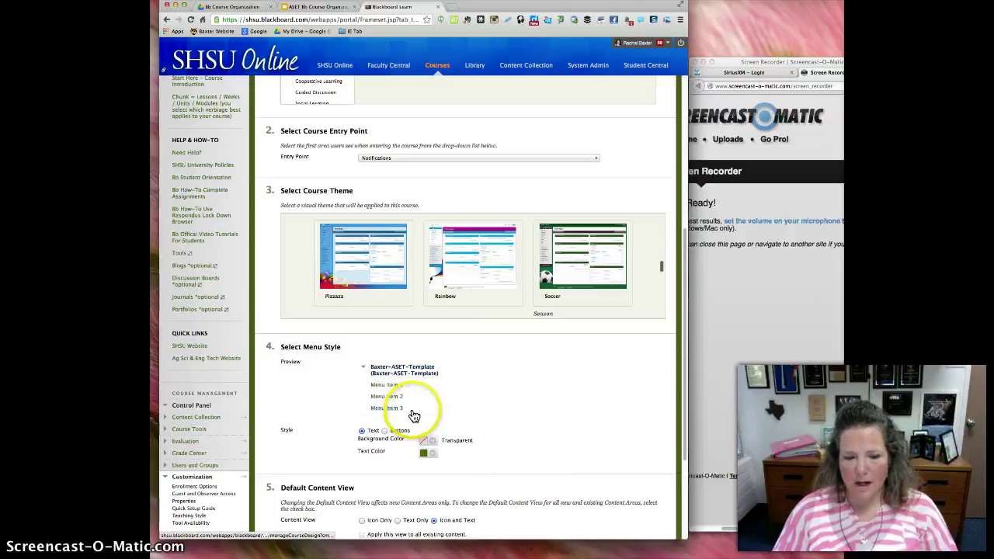
{"action": "left_click", "coordinate": [385, 432]}
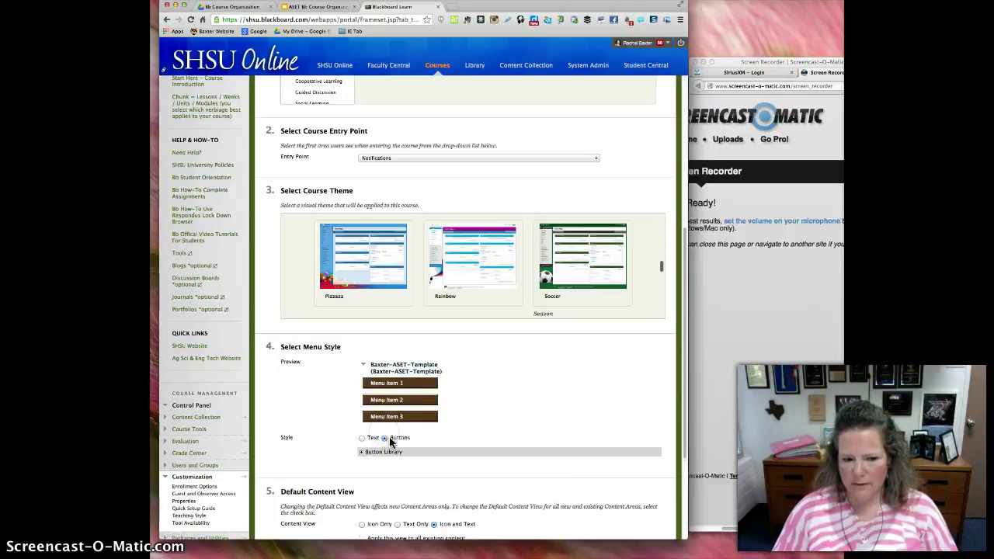
{"action": "left_click", "coordinate": [361, 438]}
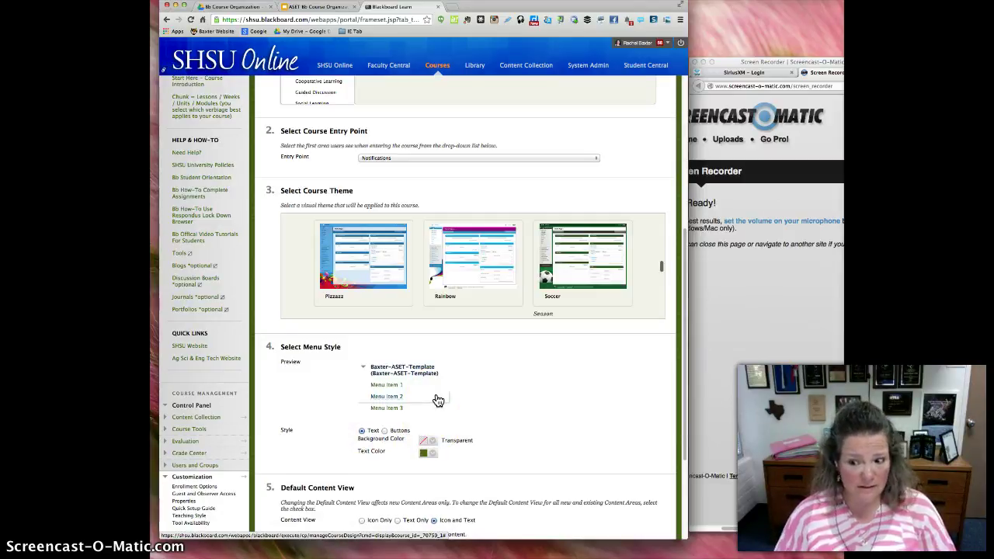
Review the Default Content View and Select Banner settings and leave the Teaching Style page without submitting
{"action": "scroll", "coordinate": [437, 400], "scroll_direction": "down", "scroll_amount": 5}
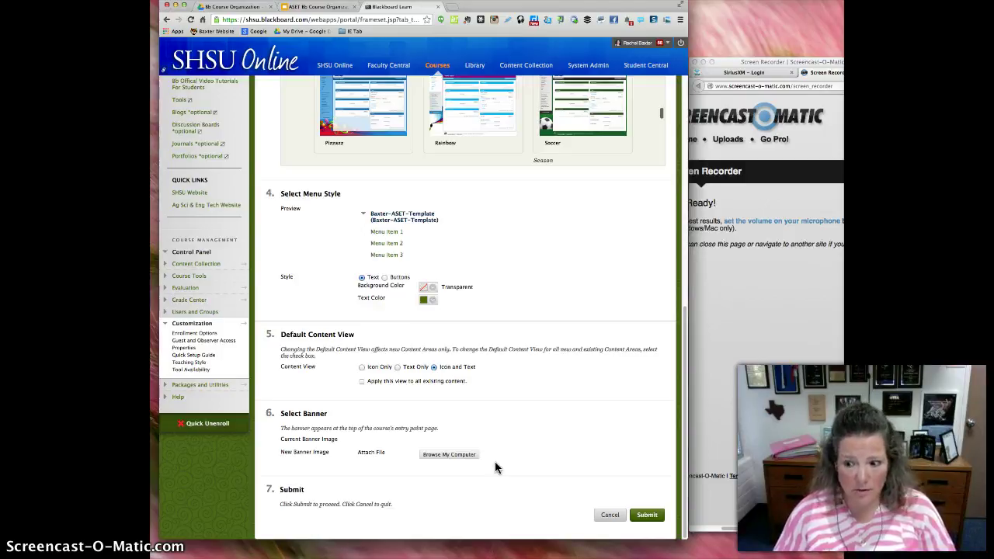
{"action": "left_click", "coordinate": [471, 454]}
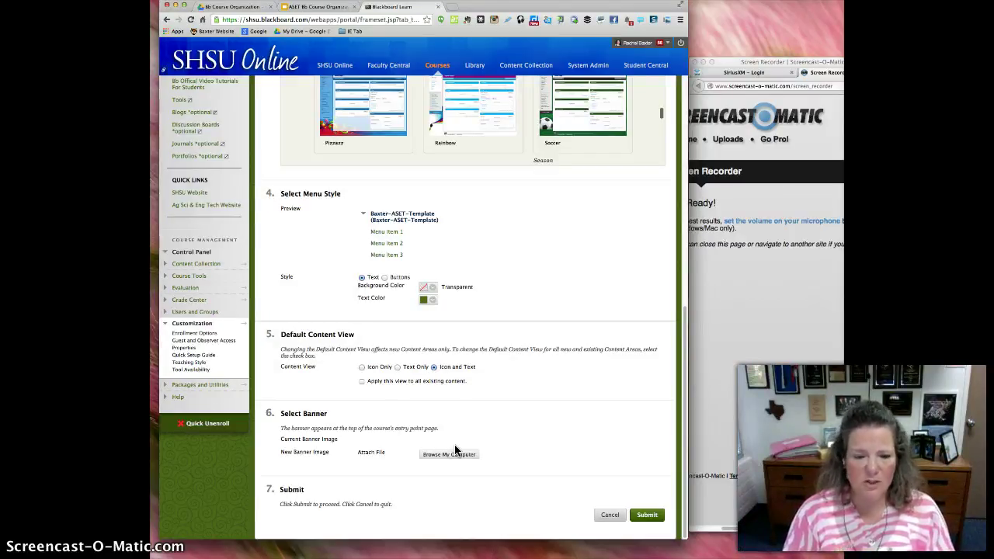
{"action": "left_click", "coordinate": [641, 515]}
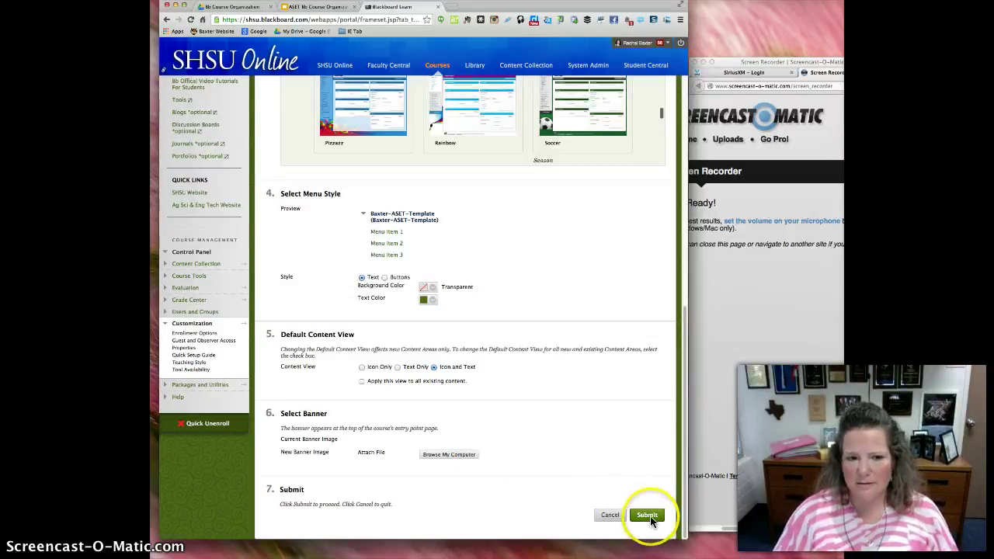
{"action": "left_click", "coordinate": [613, 516]}
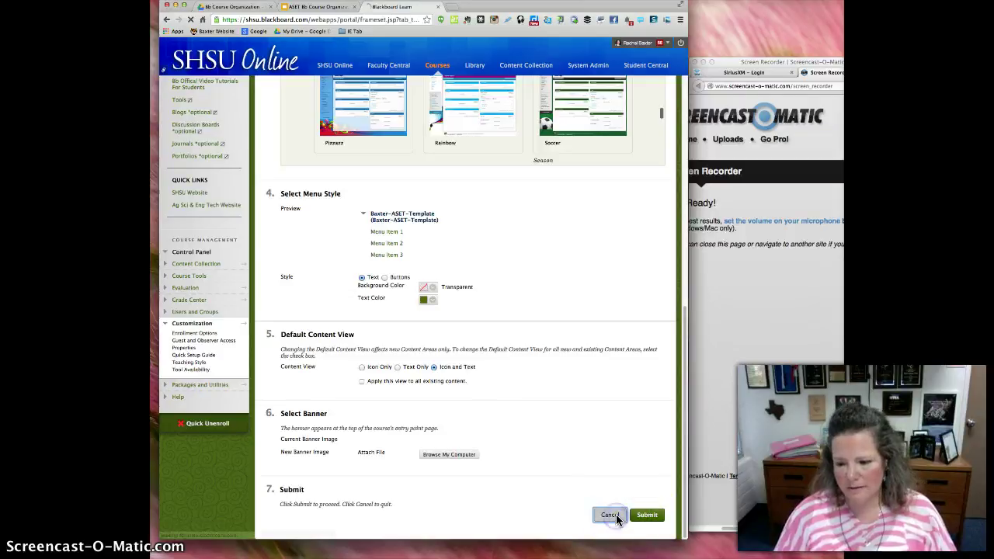